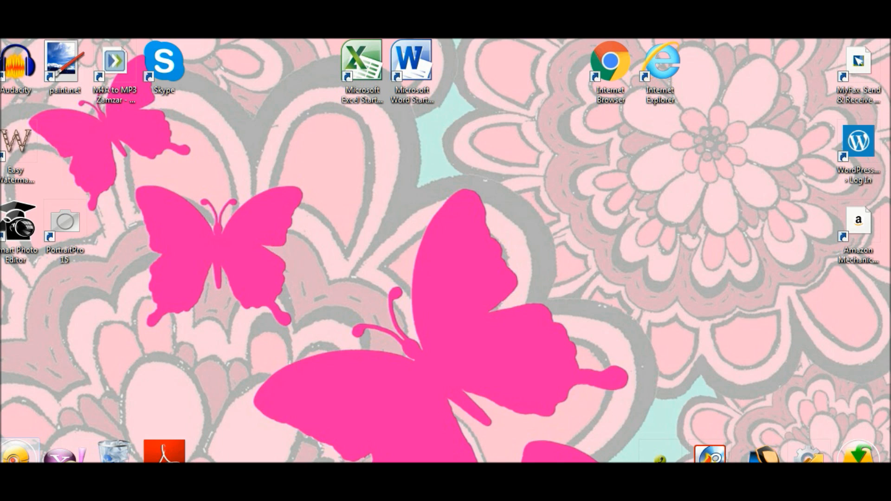
# Launch PortraitPro 15 and load the portrait of the red-haired woman by the lake as a Female face
pyautogui.doubleClick(77, 224)
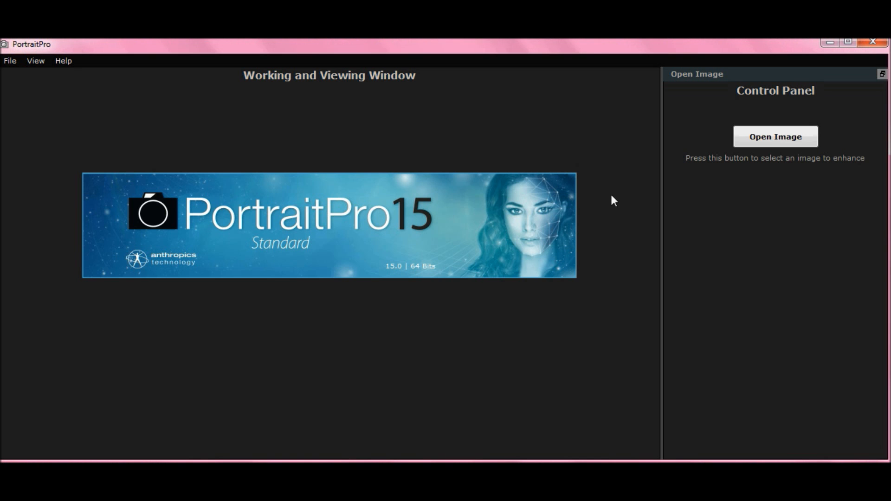
pyautogui.click(768, 134)
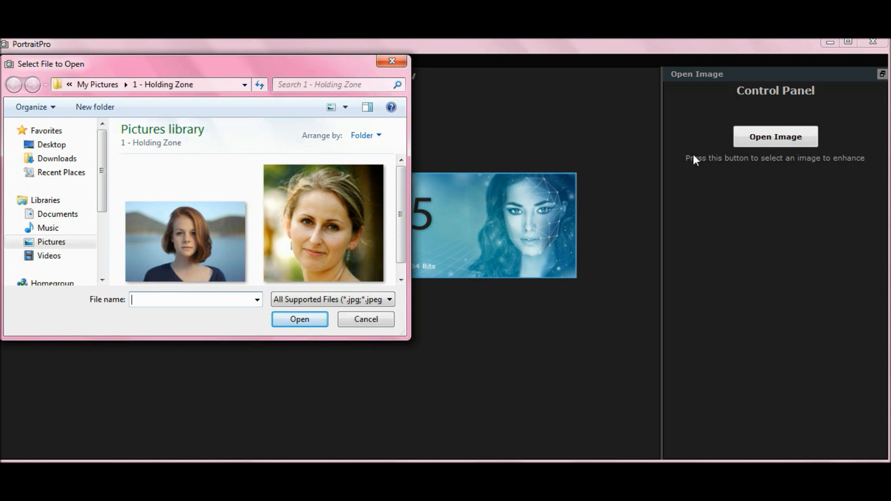
pyautogui.doubleClick(200, 243)
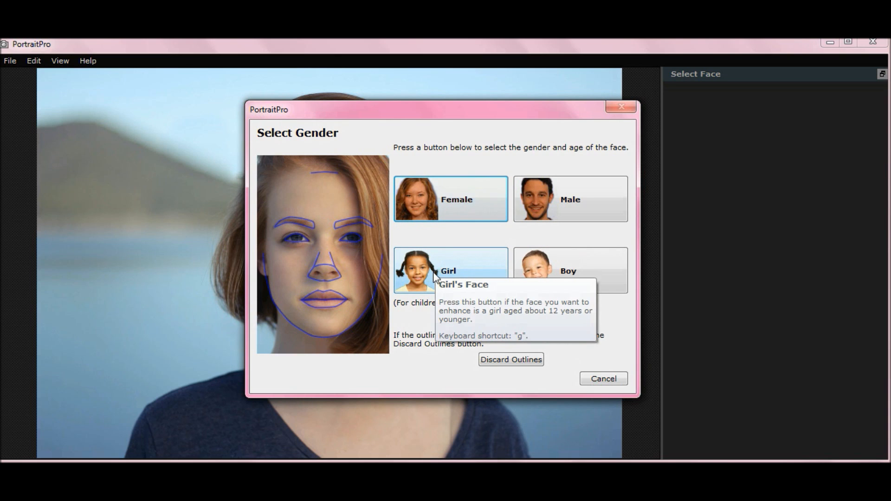
pyautogui.click(454, 201)
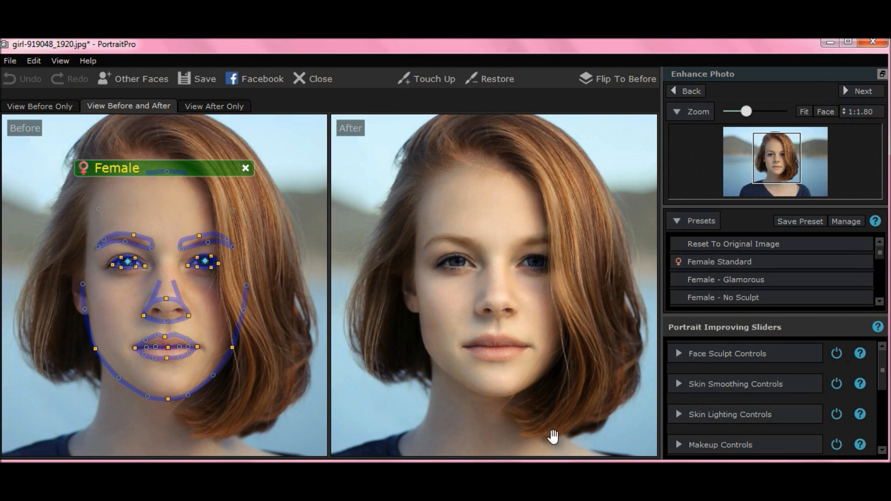
# Move the upper end of the face outline slightly inward on the hair-covered side of the Before image
pyautogui.click(246, 168)
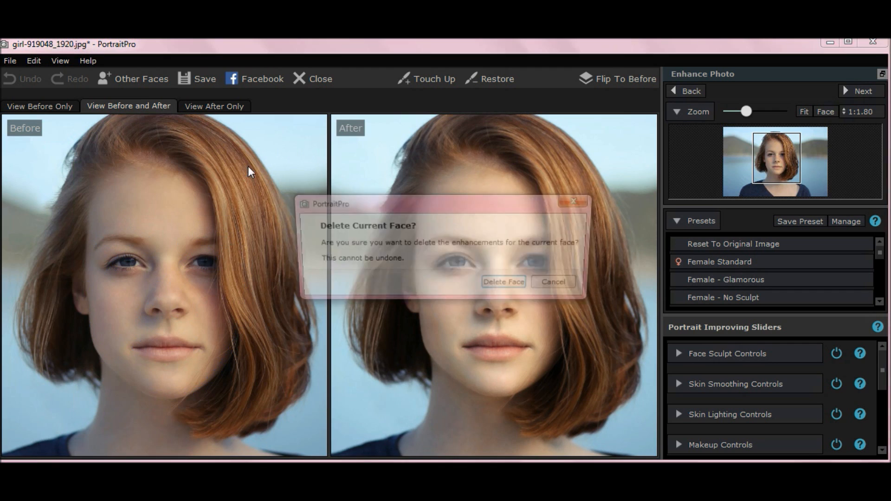
pyautogui.click(550, 282)
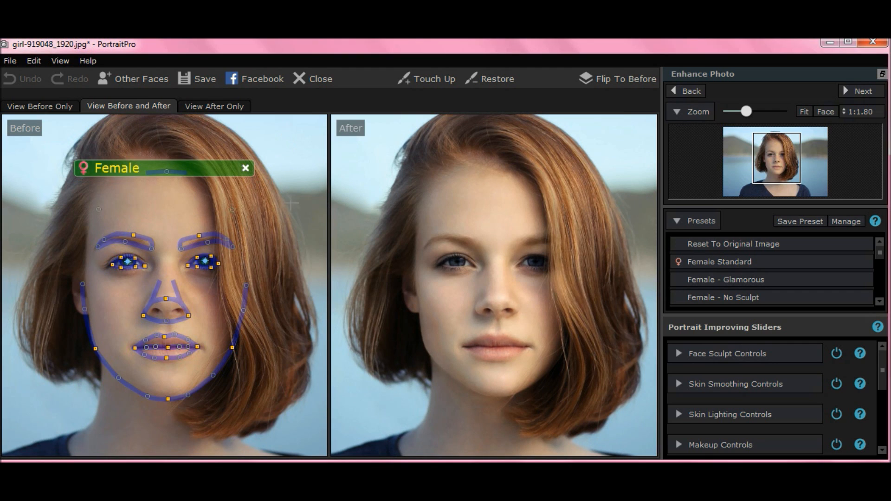
pyautogui.moveTo(298, 205)
pyautogui.click(135, 168)
pyautogui.moveTo(246, 285)
pyautogui.mouseDown()
pyautogui.moveTo(268, 310)
pyautogui.moveTo(232, 284)
pyautogui.mouseUp()
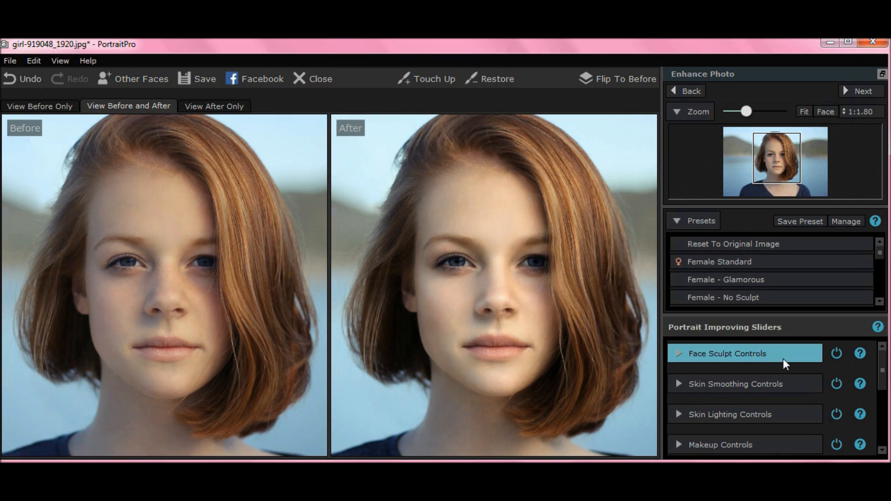
# Expand the Face Sculpt Controls, compare the lowest and highest Face Shape settings, and leave Face Shape at 100
pyautogui.click(679, 355)
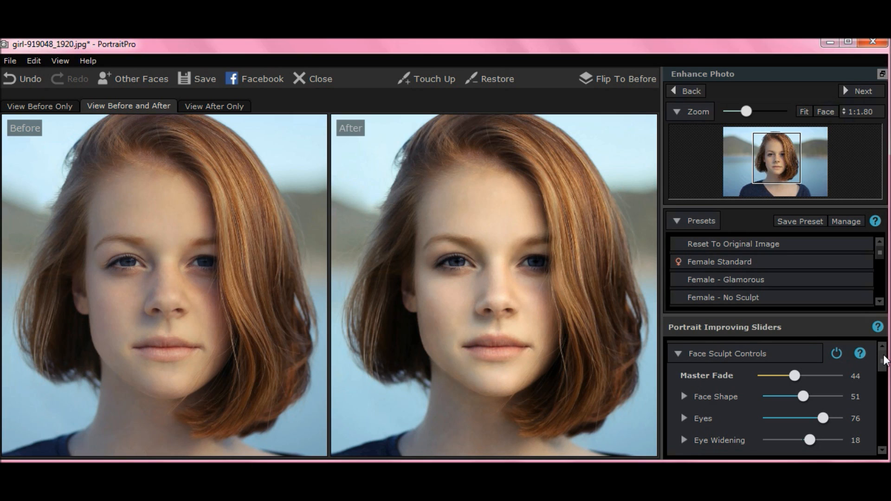
pyautogui.moveTo(884, 360)
pyautogui.mouseDown()
pyautogui.moveTo(886, 414)
pyautogui.moveTo(885, 365)
pyautogui.mouseUp()
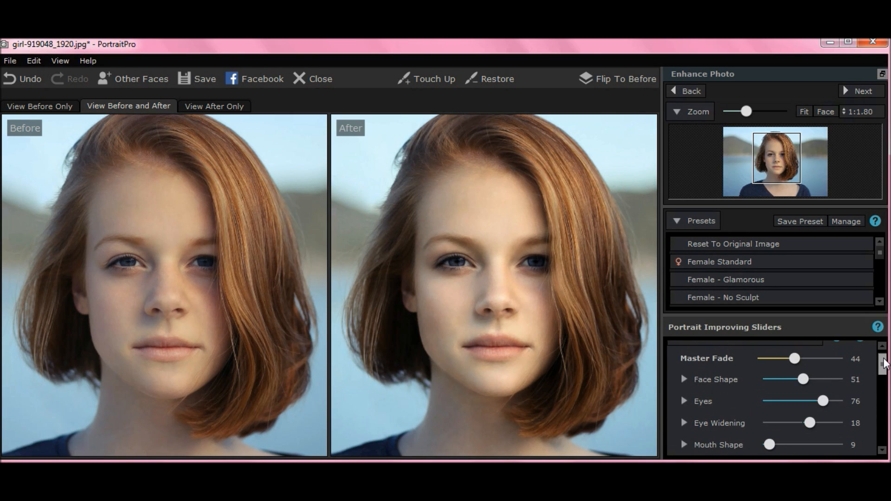
pyautogui.moveTo(883, 364); pyautogui.dragTo(883, 366)
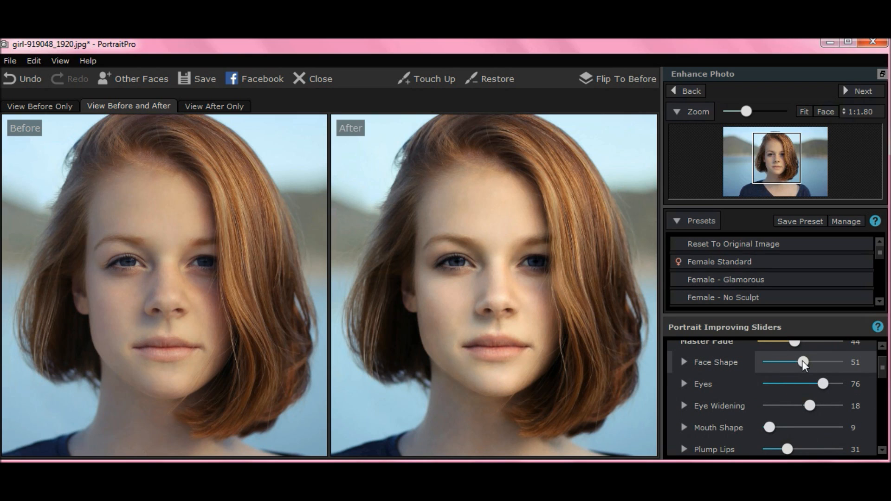
pyautogui.moveTo(803, 361); pyautogui.dragTo(720, 361)
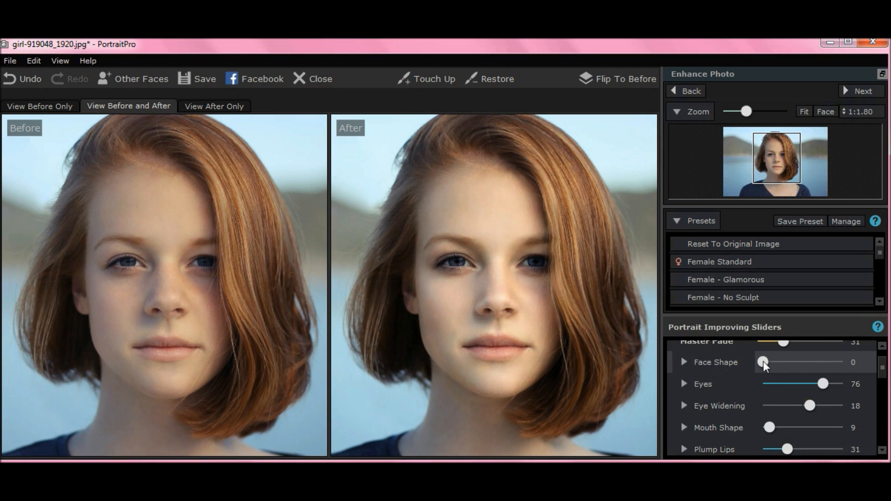
pyautogui.moveTo(765, 361); pyautogui.dragTo(862, 367)
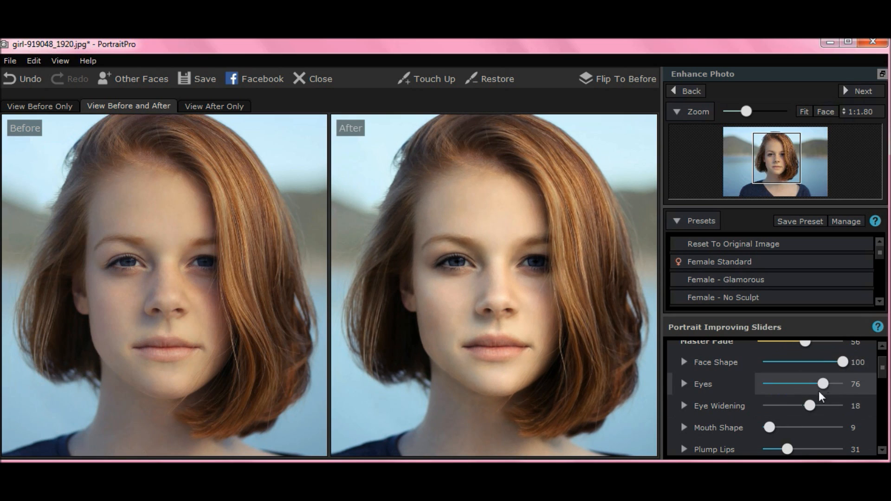
# Set the Eyes sculpting to 100 and Eye Widening to 32 after trying their extremes
pyautogui.moveTo(824, 383); pyautogui.dragTo(747, 389)
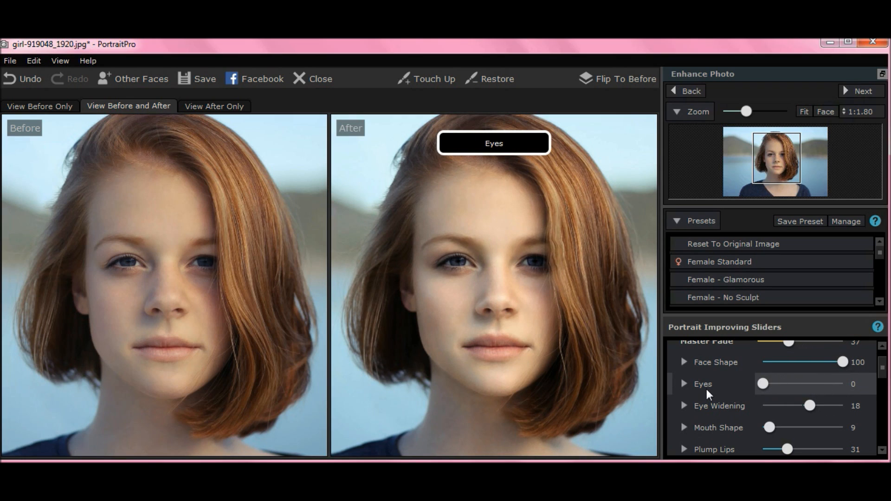
pyautogui.moveTo(763, 384); pyautogui.dragTo(843, 384)
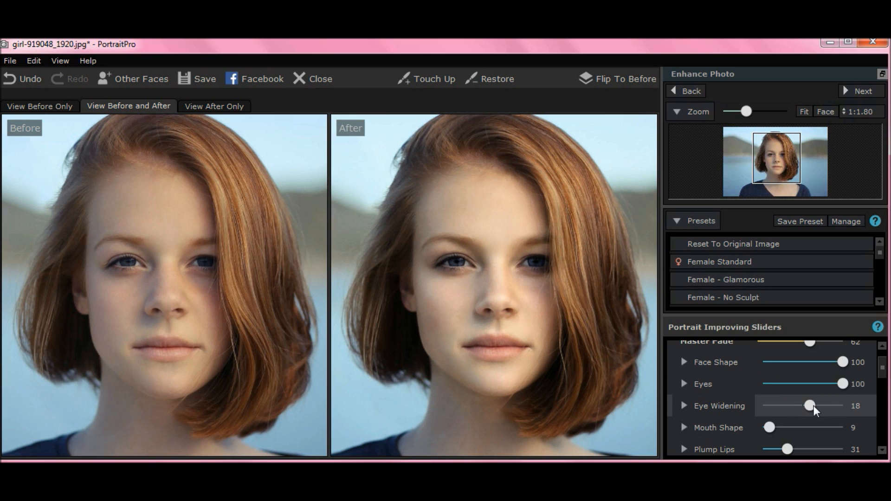
pyautogui.moveTo(812, 404); pyautogui.dragTo(749, 405)
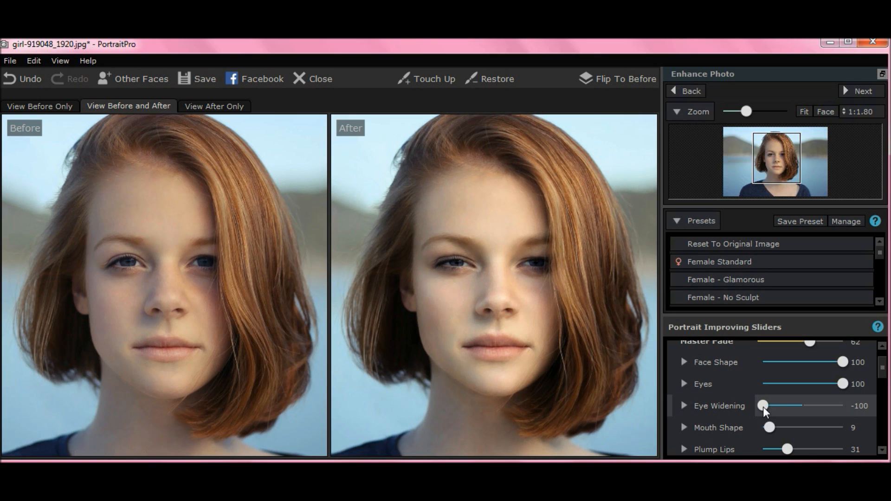
pyautogui.moveTo(763, 407); pyautogui.dragTo(862, 411)
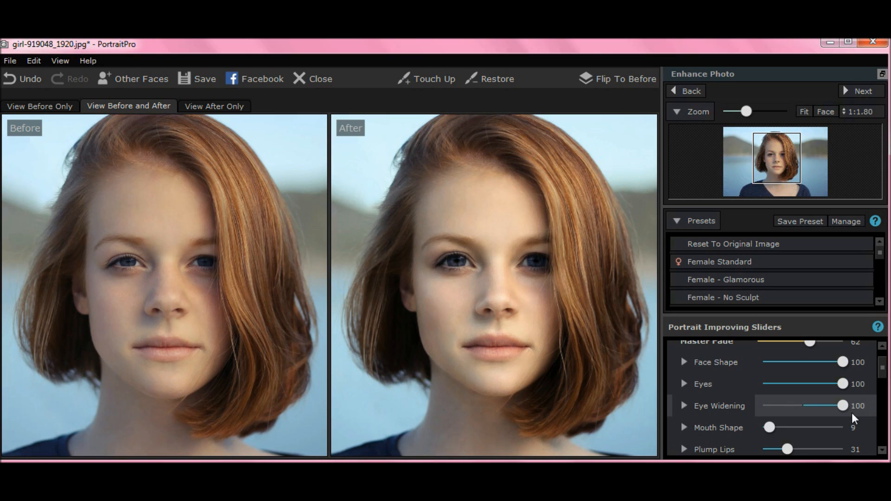
pyautogui.moveTo(840, 403); pyautogui.dragTo(816, 403)
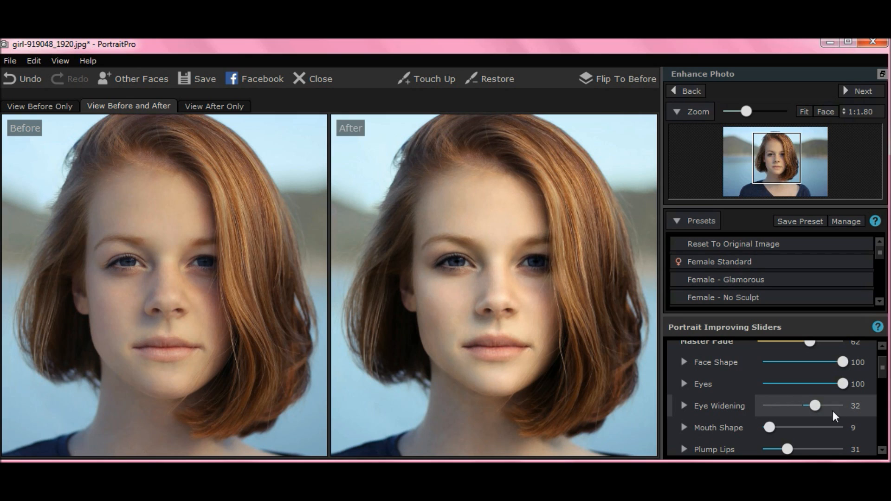
# Set Mouth Shape to 100 and Plump Lips to 83 after trying the lowest setting of each
pyautogui.moveTo(768, 430); pyautogui.dragTo(743, 418)
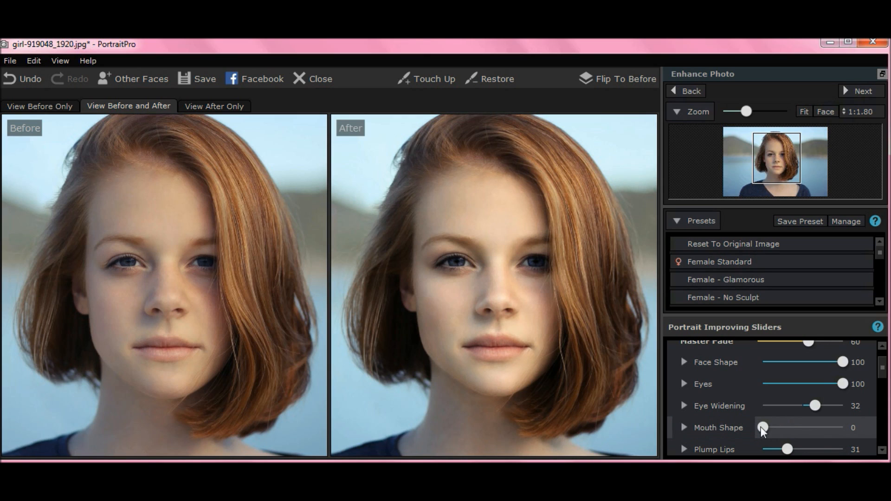
pyautogui.moveTo(763, 428); pyautogui.dragTo(887, 445)
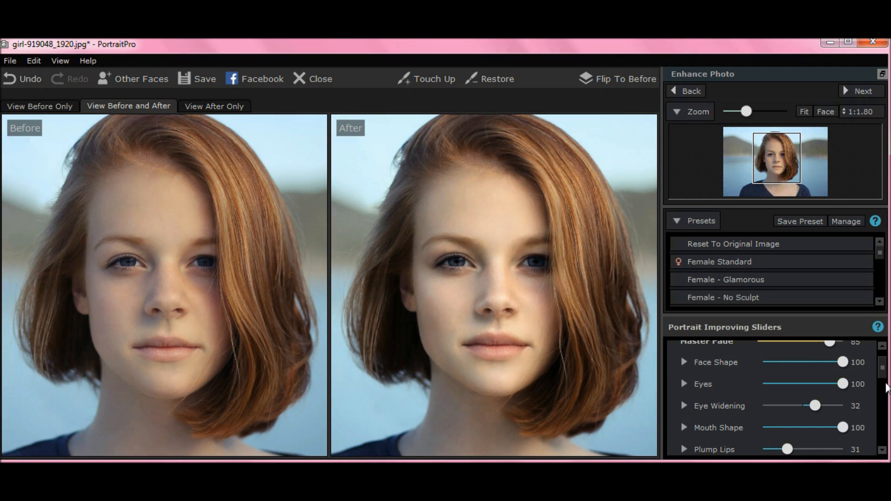
pyautogui.moveTo(884, 368); pyautogui.dragTo(887, 377)
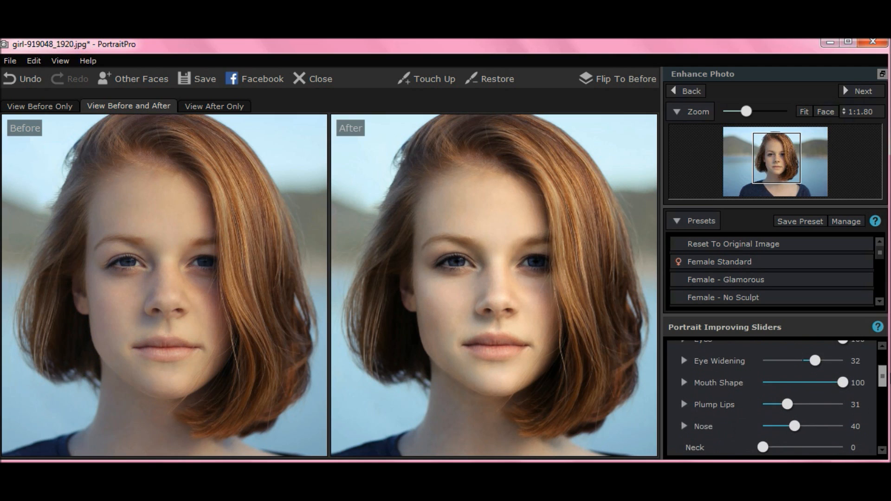
pyautogui.moveTo(785, 406); pyautogui.dragTo(702, 416)
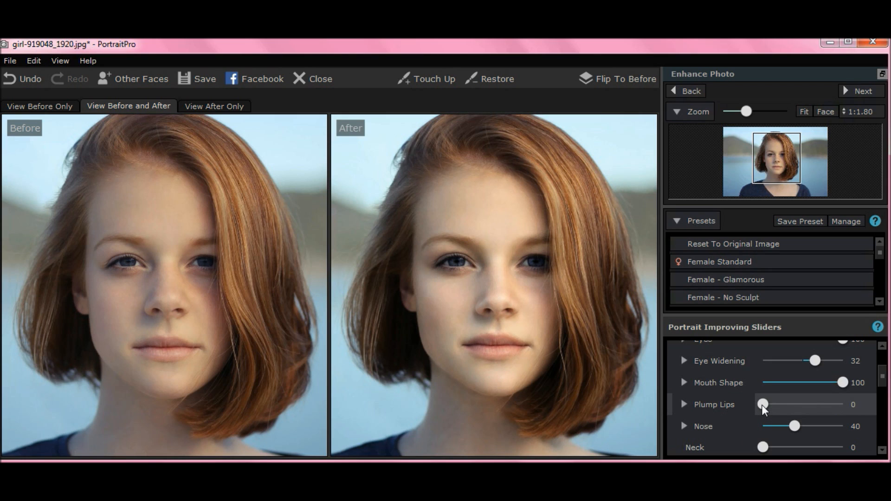
pyautogui.moveTo(762, 403); pyautogui.dragTo(843, 404)
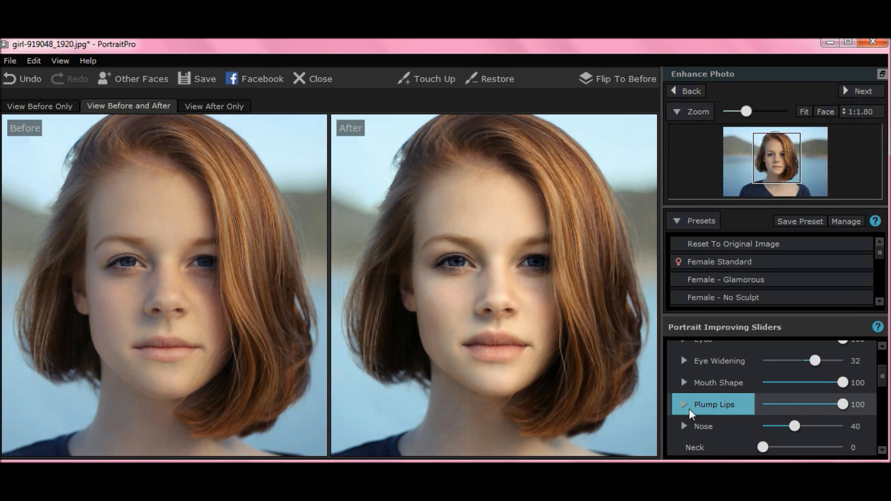
pyautogui.moveTo(842, 403); pyautogui.dragTo(831, 405)
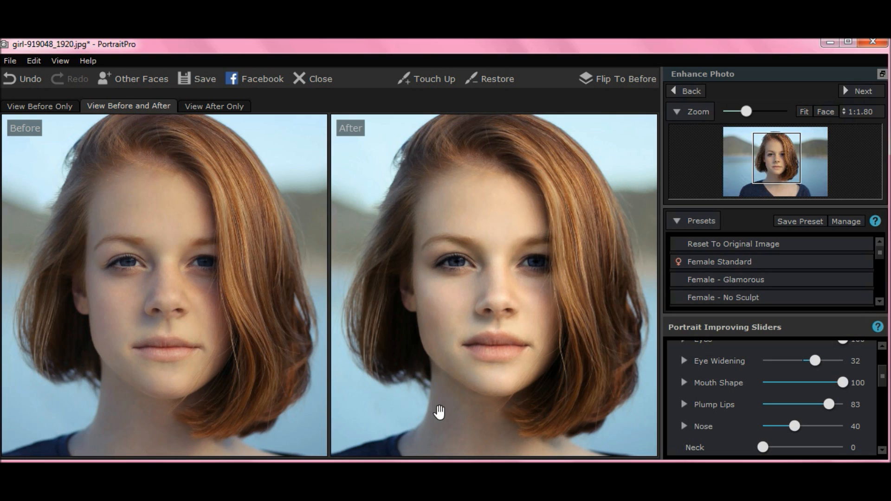
# Set the Nose sculpting to 80 and the Neck sculpting to 100
pyautogui.moveTo(794, 425); pyautogui.dragTo(712, 416)
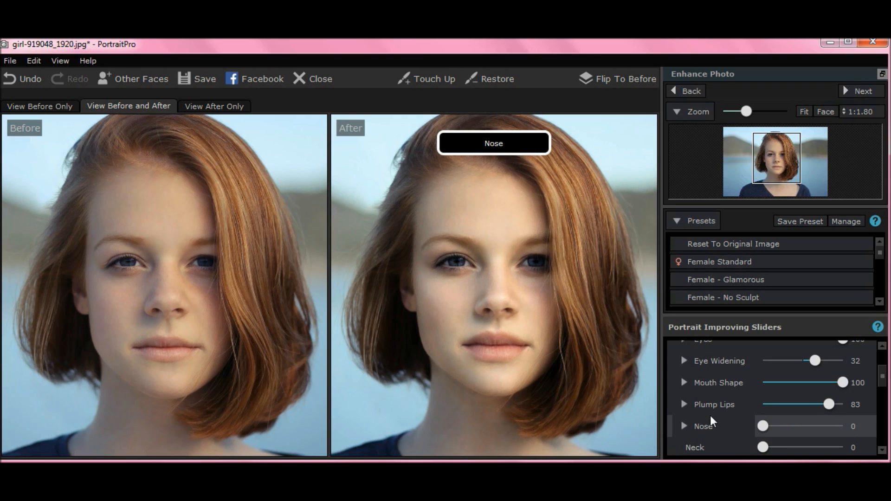
pyautogui.moveTo(764, 427); pyautogui.dragTo(843, 427)
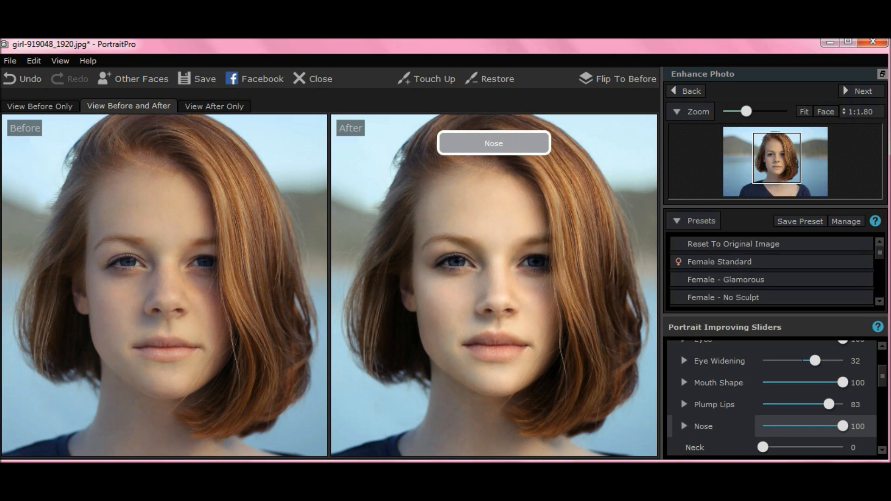
pyautogui.moveTo(853, 456); pyautogui.dragTo(828, 446)
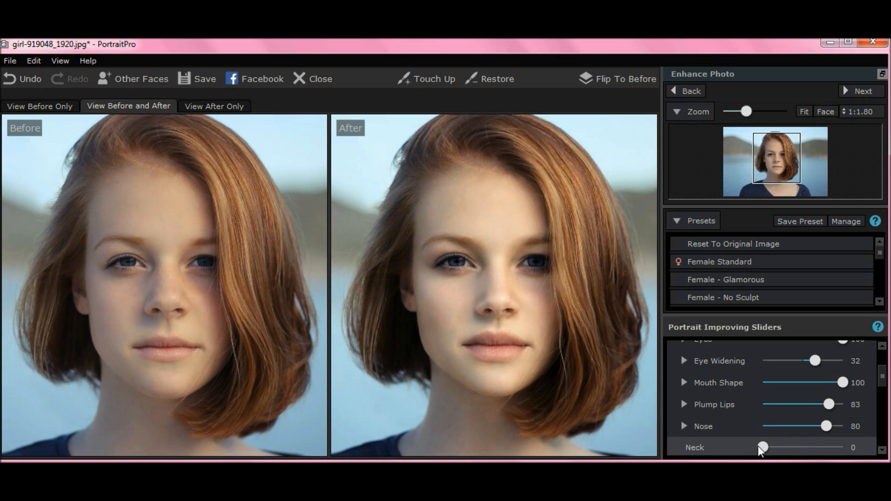
pyautogui.moveTo(763, 447); pyautogui.dragTo(669, 449)
pyautogui.moveTo(763, 448); pyautogui.dragTo(843, 447)
# Compare the Lens Correct extremes, then set Lens Correct to 34 and Head Forward to 61
pyautogui.moveTo(884, 380); pyautogui.dragTo(888, 399)
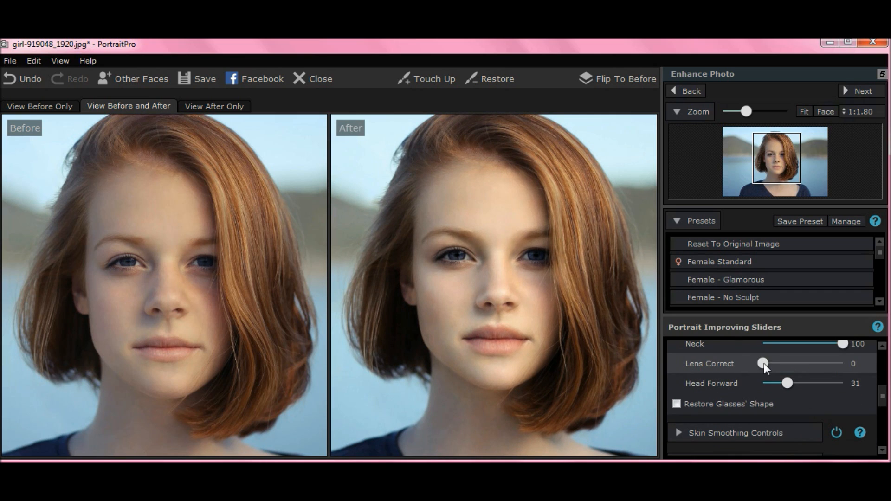
pyautogui.moveTo(764, 364); pyautogui.dragTo(843, 364)
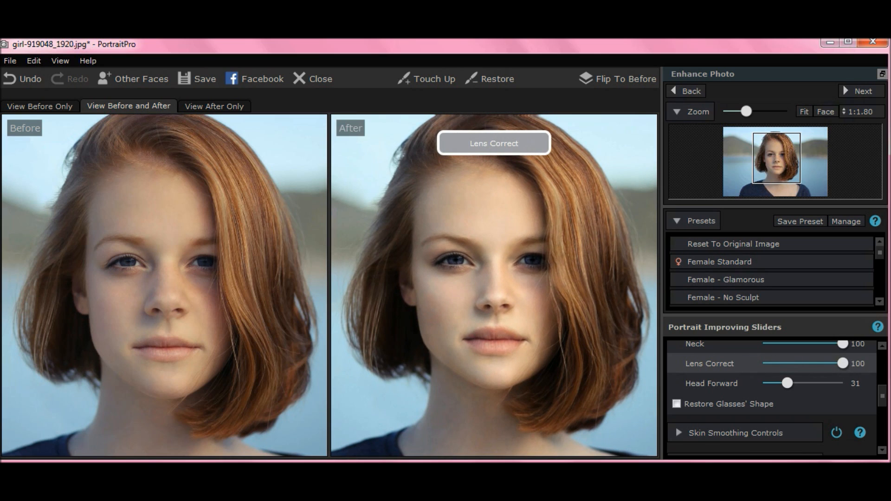
pyautogui.moveTo(842, 364); pyautogui.dragTo(764, 379)
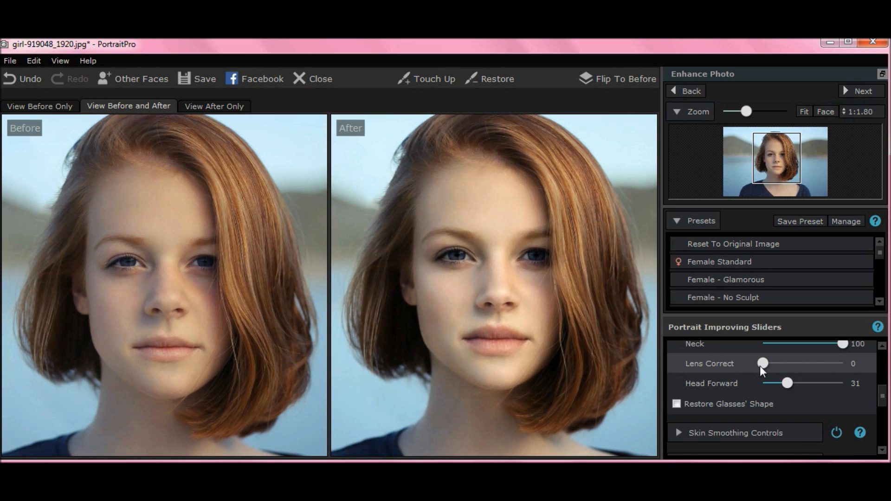
pyautogui.moveTo(763, 364)
pyautogui.mouseDown()
pyautogui.moveTo(812, 369)
pyautogui.moveTo(750, 367)
pyautogui.mouseUp()
pyautogui.moveTo(762, 364); pyautogui.dragTo(680, 384)
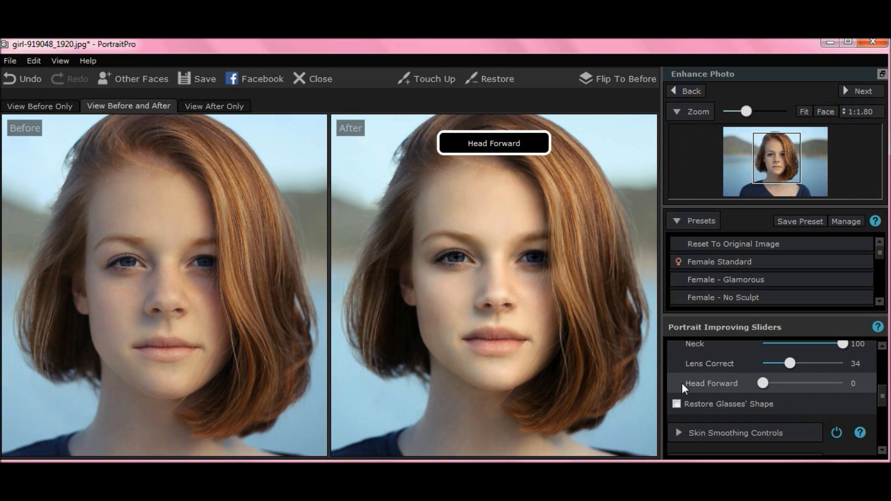
pyautogui.moveTo(767, 379); pyautogui.dragTo(811, 383)
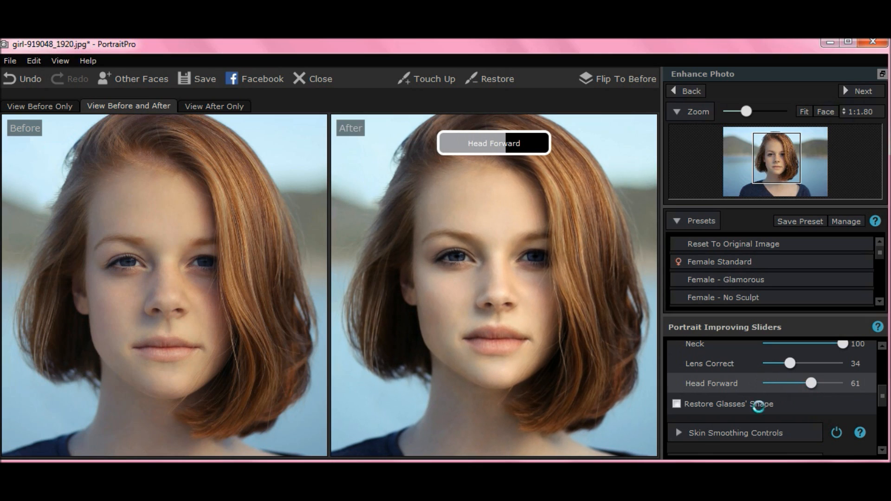
# Turn Restore Glasses' Shape on and off again, and collapse the Face Sculpt Controls
pyautogui.click(677, 404)
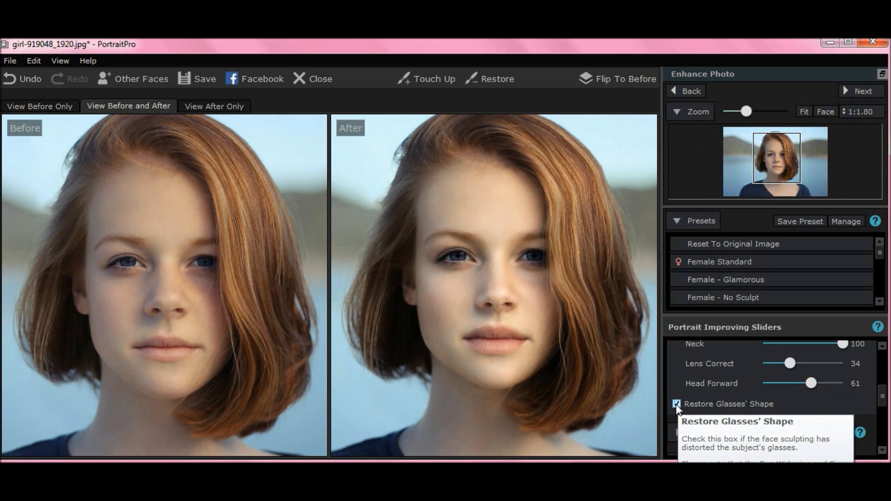
pyautogui.click(677, 405)
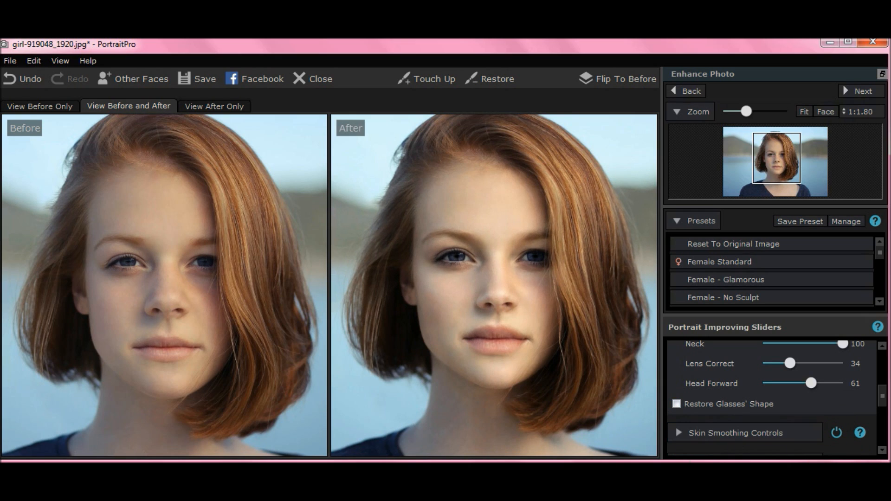
pyautogui.moveTo(883, 396); pyautogui.dragTo(884, 358)
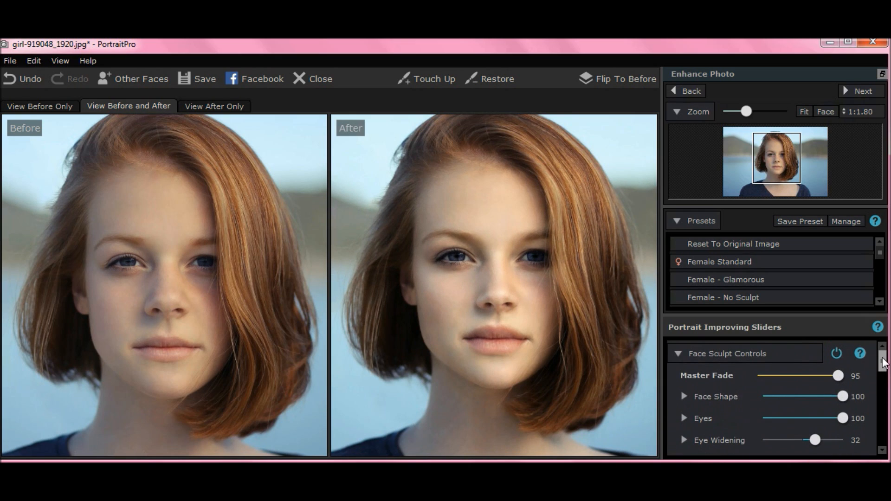
pyautogui.click(679, 355)
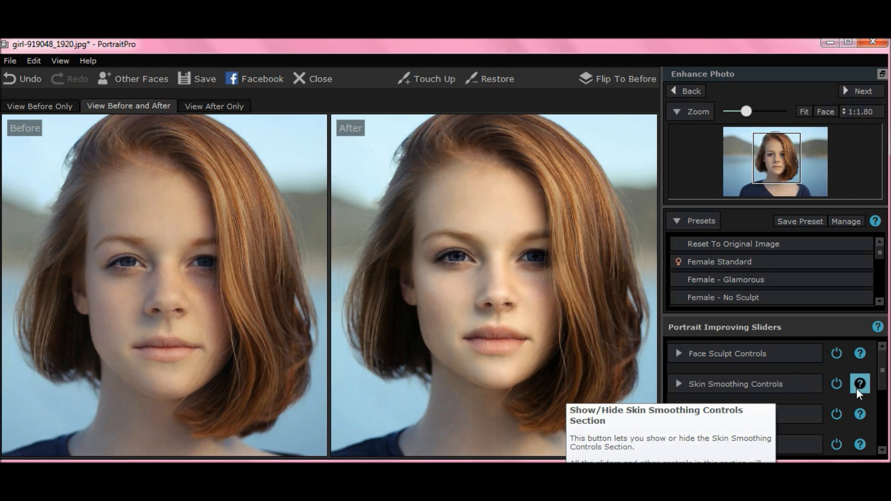
# Set the skin smoothing strength Around Eyes to 43, and collapse the Skin Smoothing Controls
pyautogui.click(754, 384)
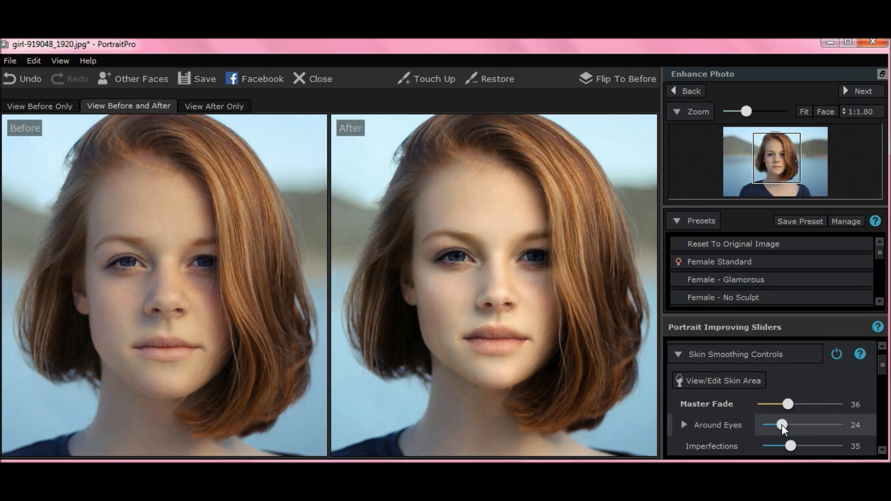
pyautogui.moveTo(783, 424)
pyautogui.mouseDown()
pyautogui.moveTo(843, 424)
pyautogui.moveTo(797, 425)
pyautogui.mouseUp()
pyautogui.moveTo(884, 364)
pyautogui.mouseDown()
pyautogui.moveTo(885, 381)
pyautogui.moveTo(877, 318)
pyautogui.mouseUp()
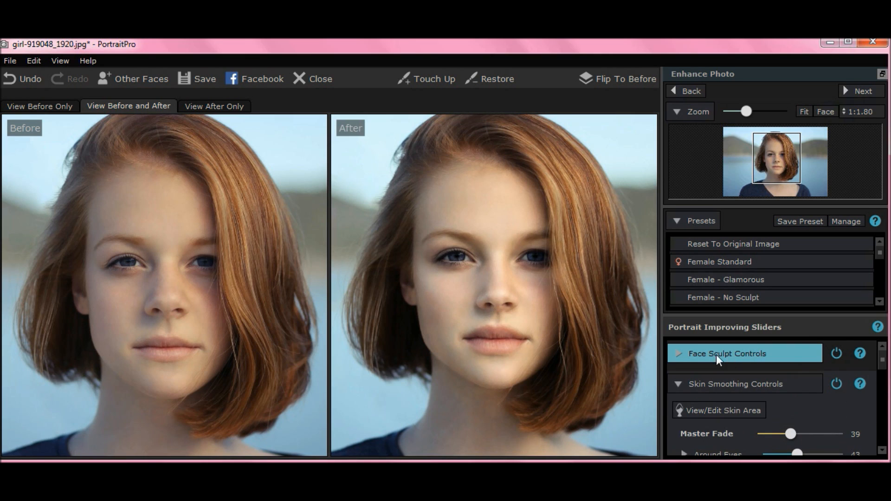
pyautogui.click(677, 384)
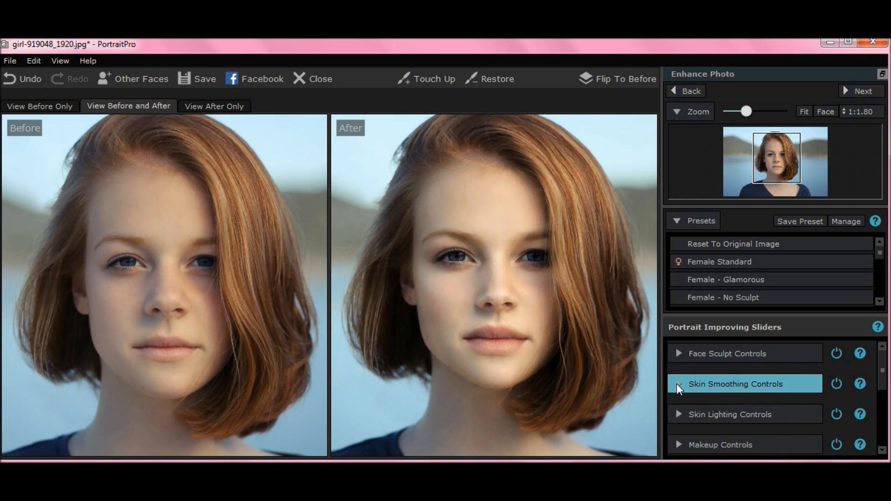
# Expand the Eye Controls and set Whiten Eyes to 100
pyautogui.moveTo(884, 380); pyautogui.dragTo(886, 402)
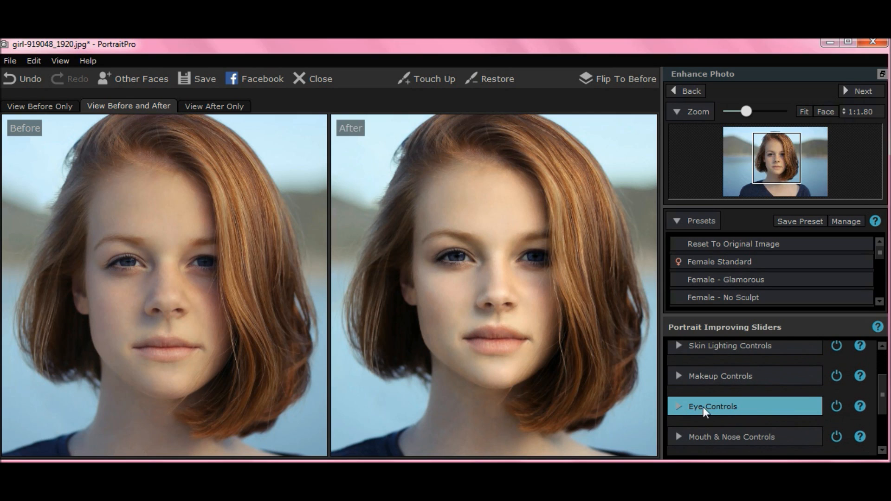
pyautogui.click(679, 407)
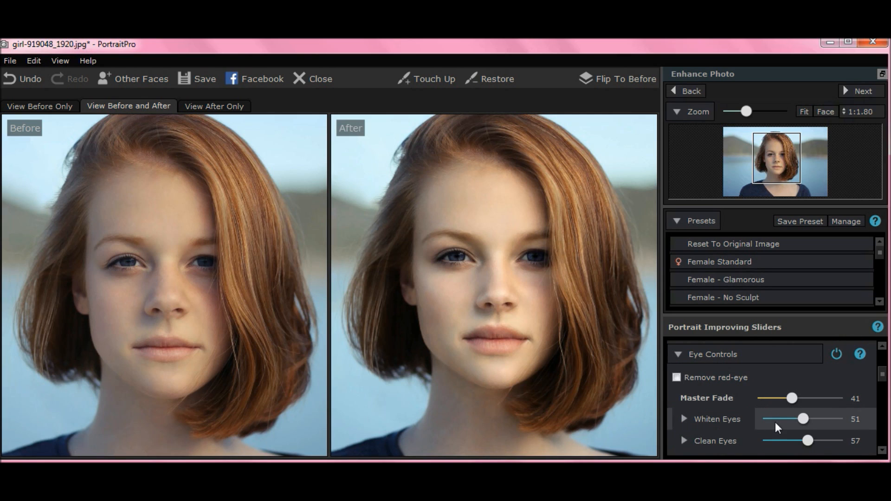
pyautogui.click(804, 417)
pyautogui.moveTo(804, 417)
pyautogui.mouseDown()
pyautogui.moveTo(820, 419)
pyautogui.moveTo(799, 422)
pyautogui.mouseUp()
pyautogui.moveTo(797, 420); pyautogui.dragTo(860, 423)
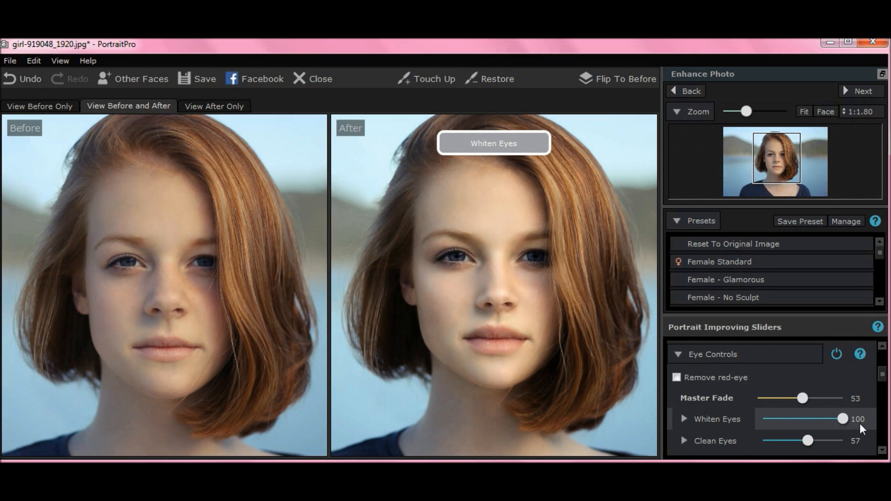
# Set Clean Eyes to 100 and Whitening Area to 61 after trying both extremes of the Whitening Area
pyautogui.moveTo(883, 379); pyautogui.dragTo(882, 390)
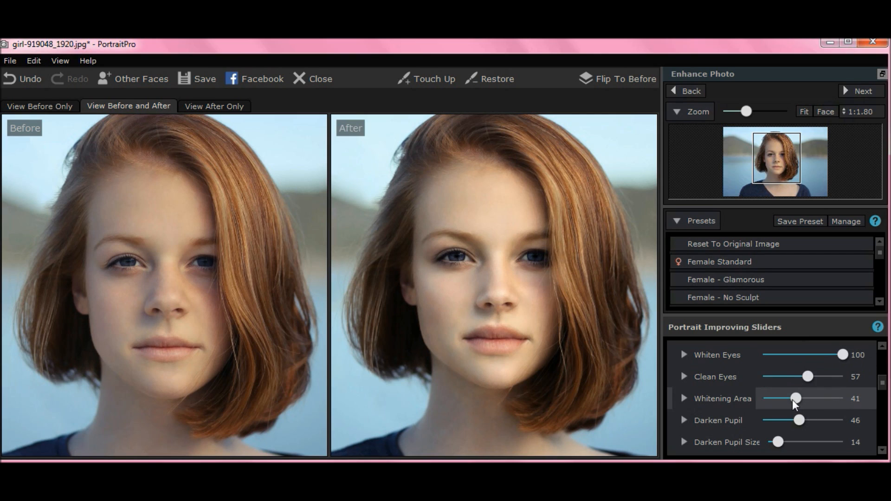
pyautogui.moveTo(795, 398); pyautogui.dragTo(890, 398)
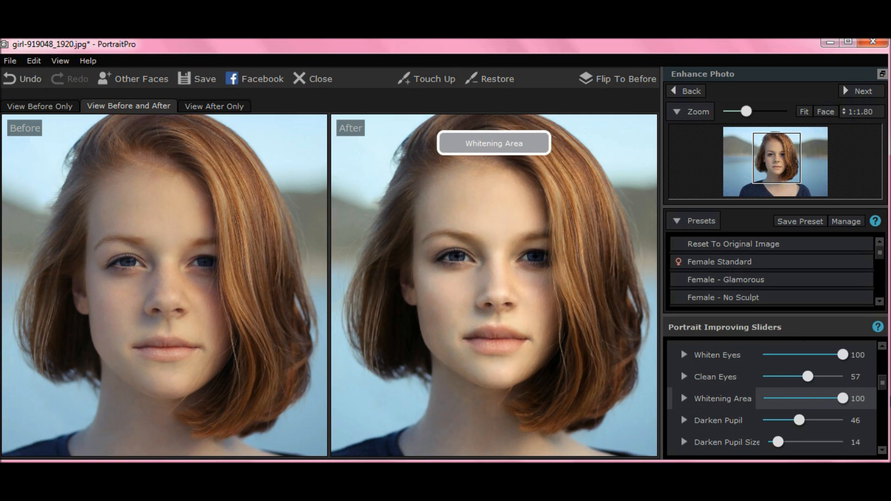
pyautogui.moveTo(872, 407); pyautogui.dragTo(806, 410)
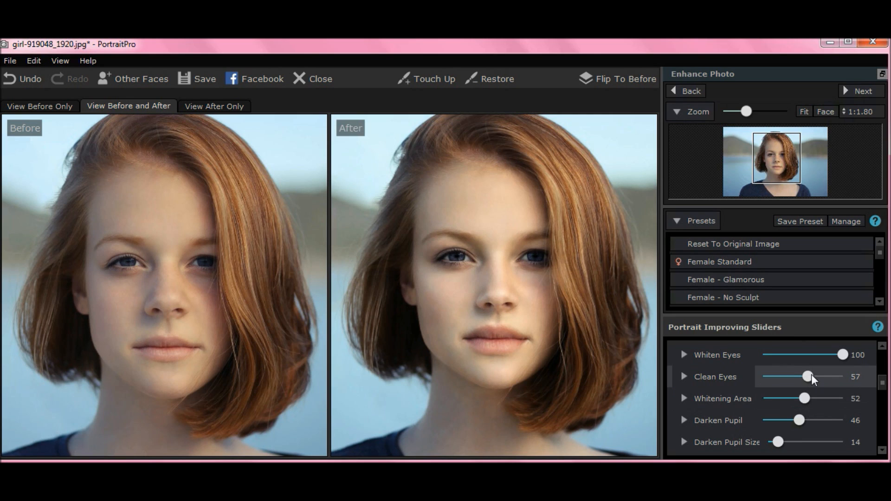
pyautogui.moveTo(811, 374); pyautogui.dragTo(849, 375)
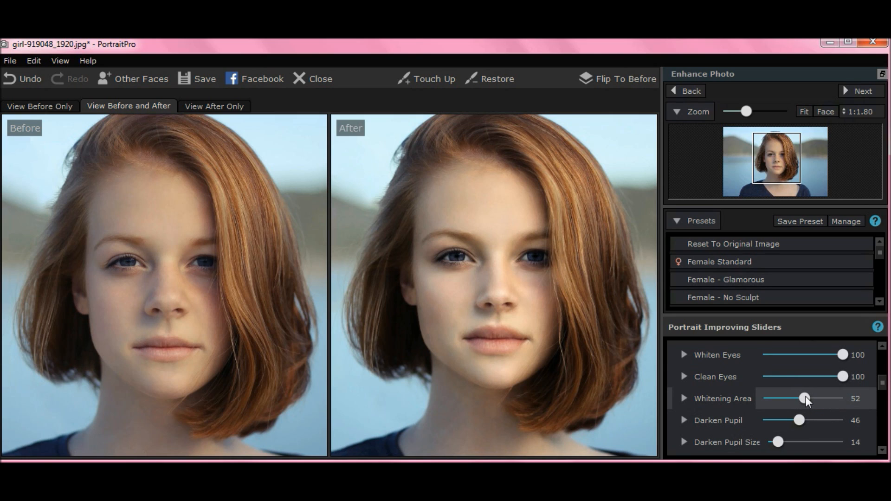
pyautogui.moveTo(806, 397); pyautogui.dragTo(869, 393)
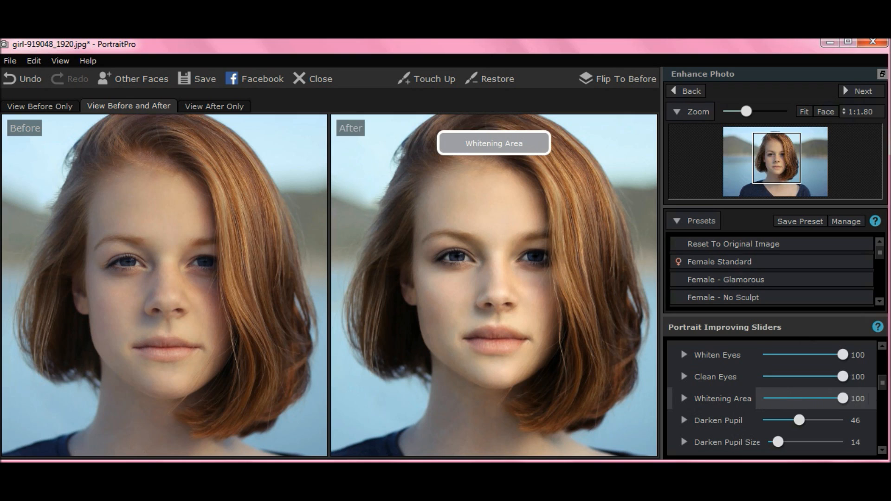
pyautogui.moveTo(766, 399); pyautogui.dragTo(727, 396)
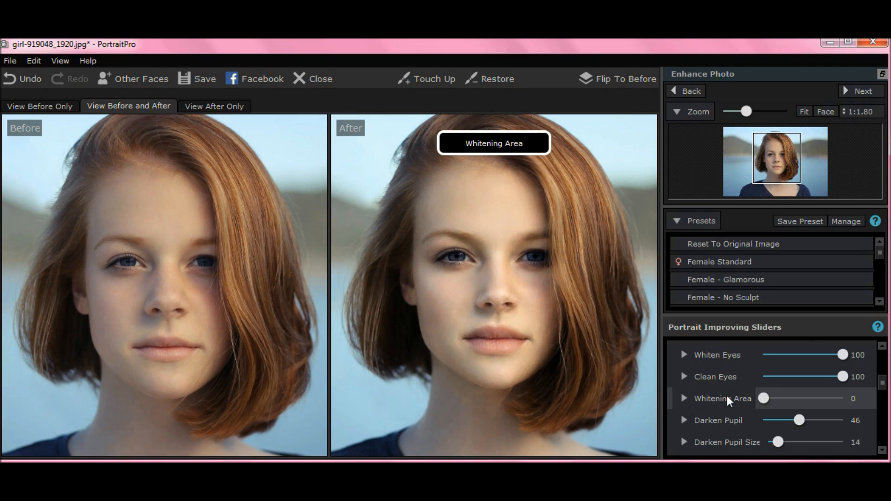
pyautogui.moveTo(764, 397); pyautogui.dragTo(812, 406)
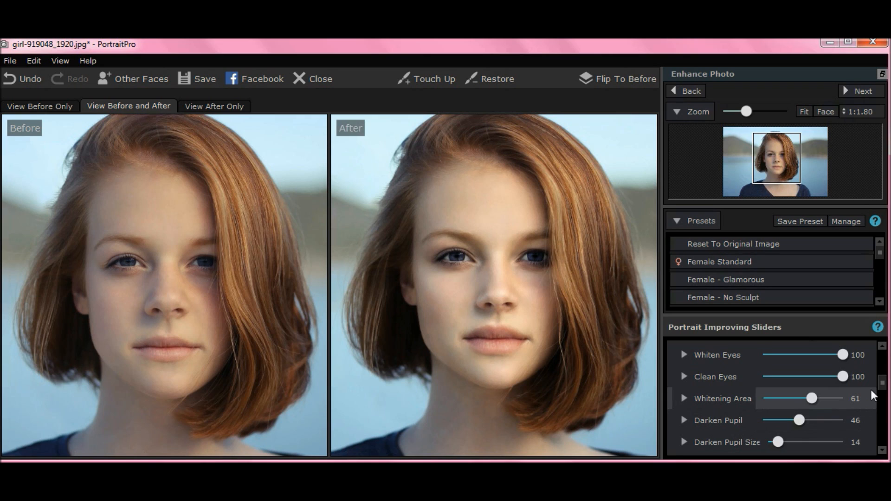
# Set Sharpen Eyes to 100 and Sharpen Eyebrows to 56 after trying the eyebrows at 100
pyautogui.moveTo(884, 389); pyautogui.dragTo(886, 402)
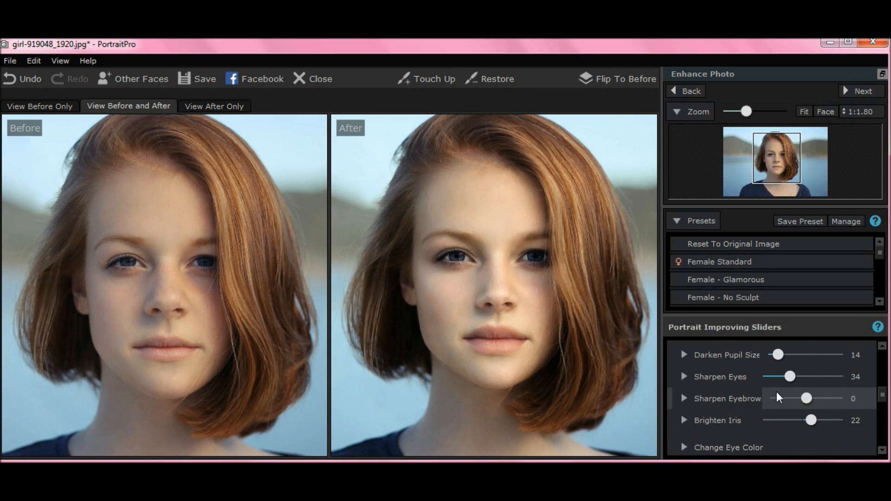
pyautogui.moveTo(790, 377); pyautogui.dragTo(846, 382)
pyautogui.moveTo(807, 399)
pyautogui.mouseDown()
pyautogui.moveTo(863, 398)
pyautogui.moveTo(815, 399)
pyautogui.mouseUp()
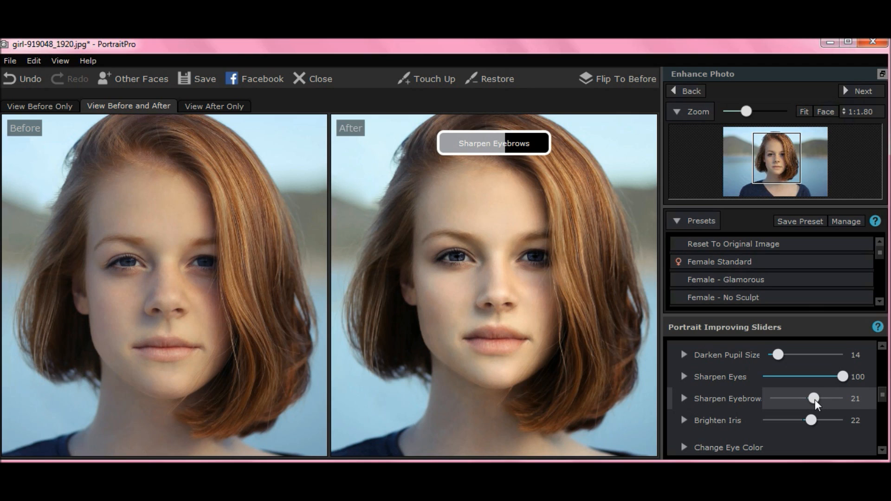
pyautogui.moveTo(815, 400); pyautogui.dragTo(850, 400)
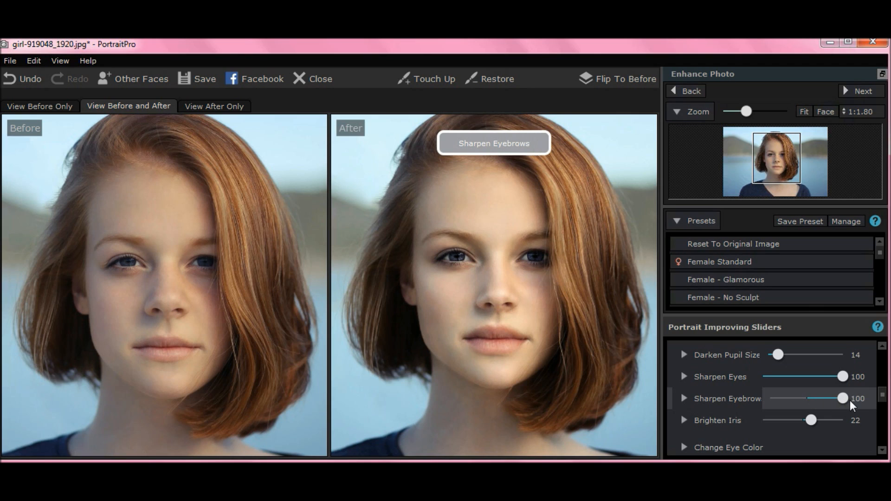
pyautogui.moveTo(843, 405); pyautogui.dragTo(827, 407)
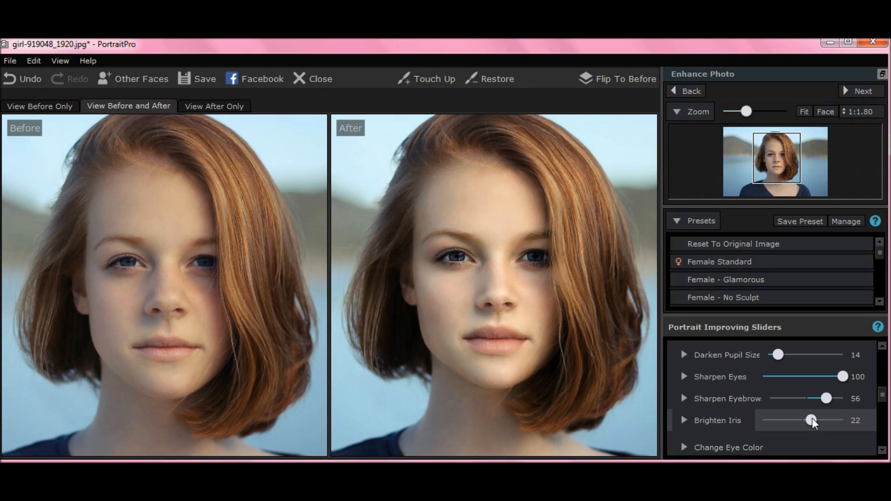
# Try Brighten Iris at 100, then reduce it to 48
pyautogui.moveTo(812, 420); pyautogui.dragTo(886, 417)
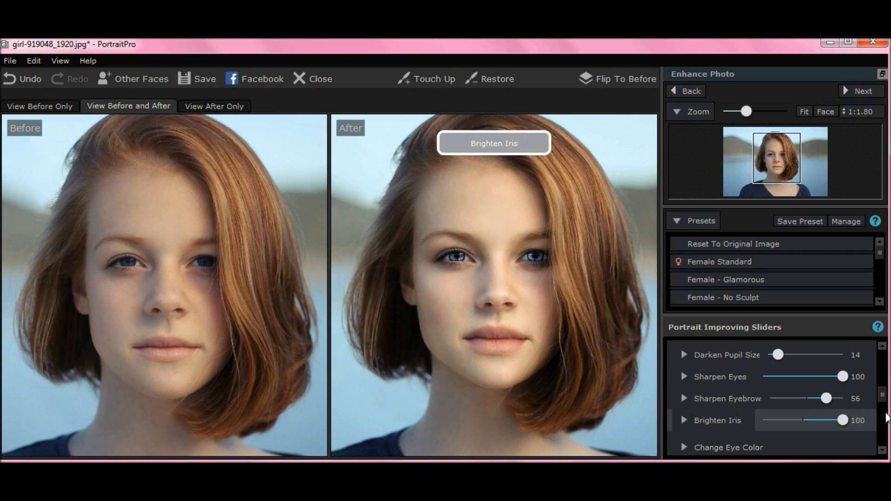
pyautogui.moveTo(841, 422); pyautogui.dragTo(825, 425)
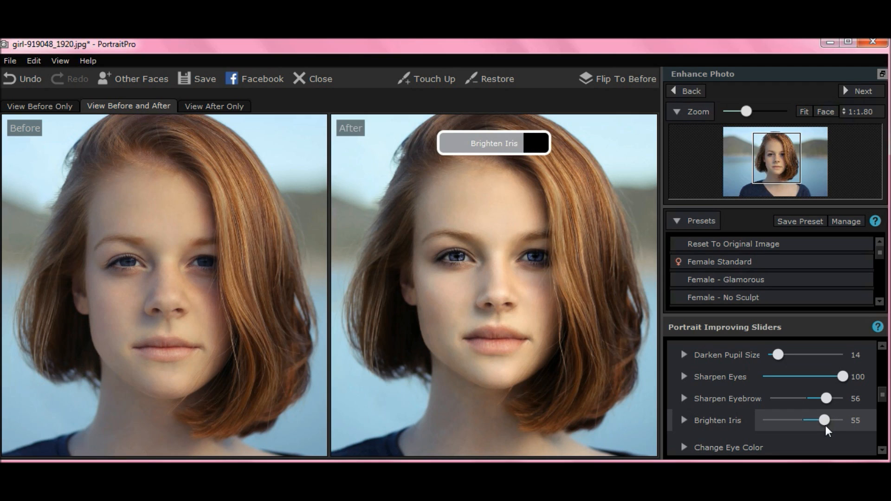
pyautogui.moveTo(828, 421); pyautogui.dragTo(823, 418)
# Add a Green contact lens with its opacity at 55 and its scale at -78
pyautogui.moveTo(882, 398); pyautogui.dragTo(886, 413)
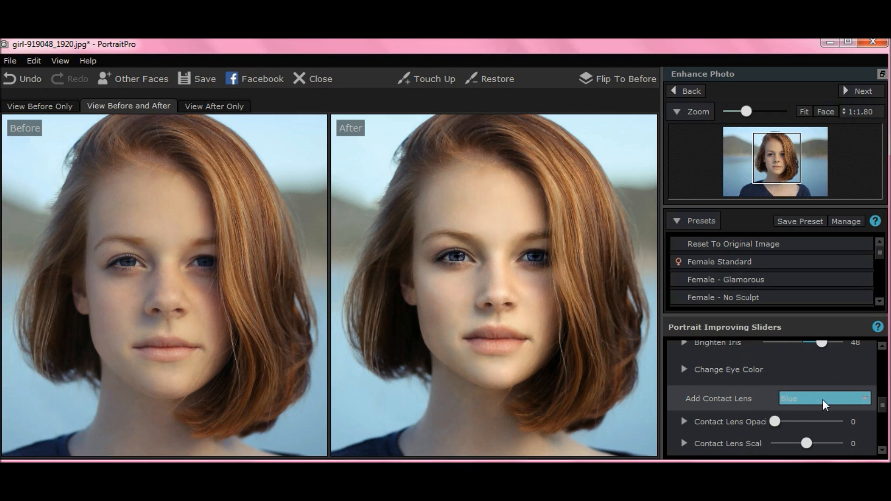
pyautogui.click(868, 397)
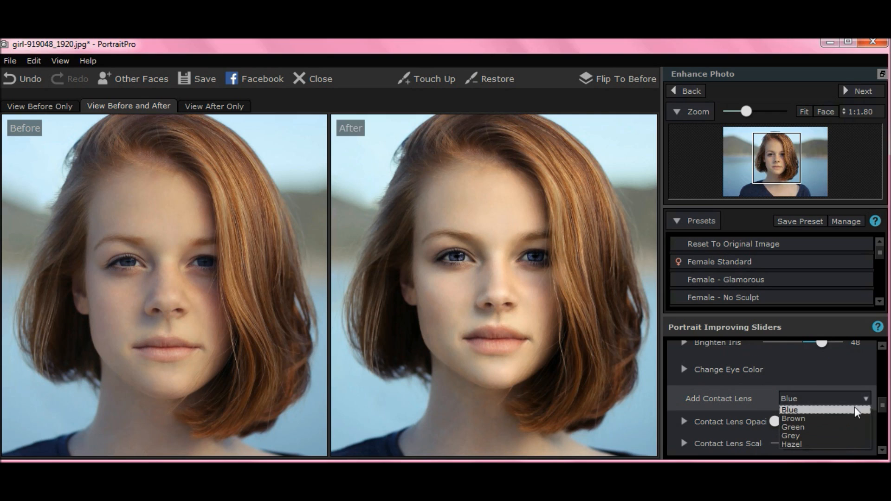
pyautogui.click(822, 426)
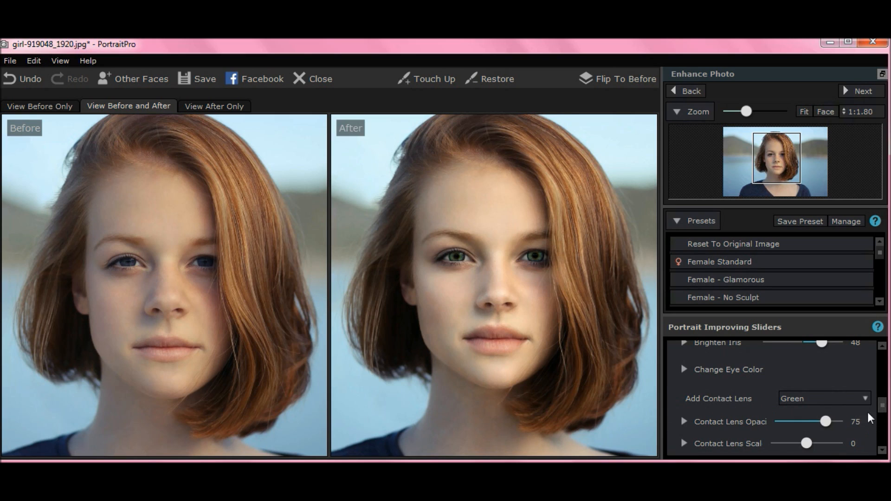
pyautogui.moveTo(824, 419)
pyautogui.mouseDown()
pyautogui.moveTo(731, 422)
pyautogui.moveTo(837, 421)
pyautogui.moveTo(813, 425)
pyautogui.mouseUp()
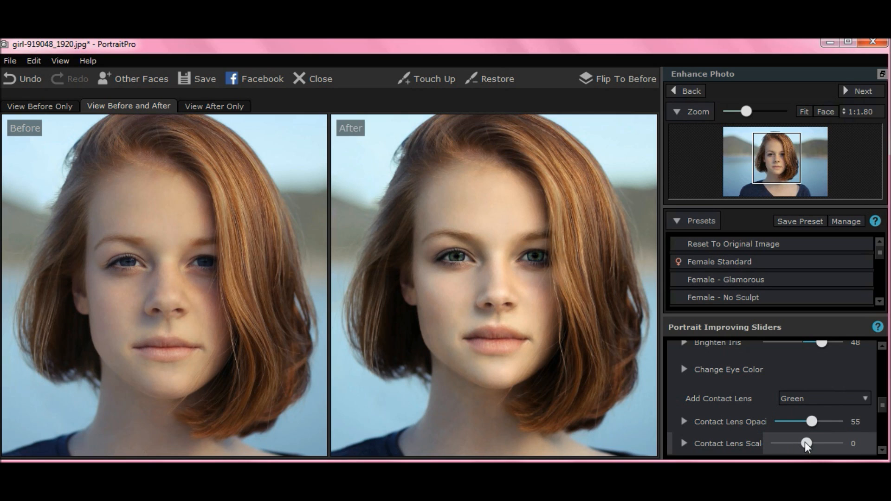
pyautogui.moveTo(805, 442); pyautogui.dragTo(770, 442)
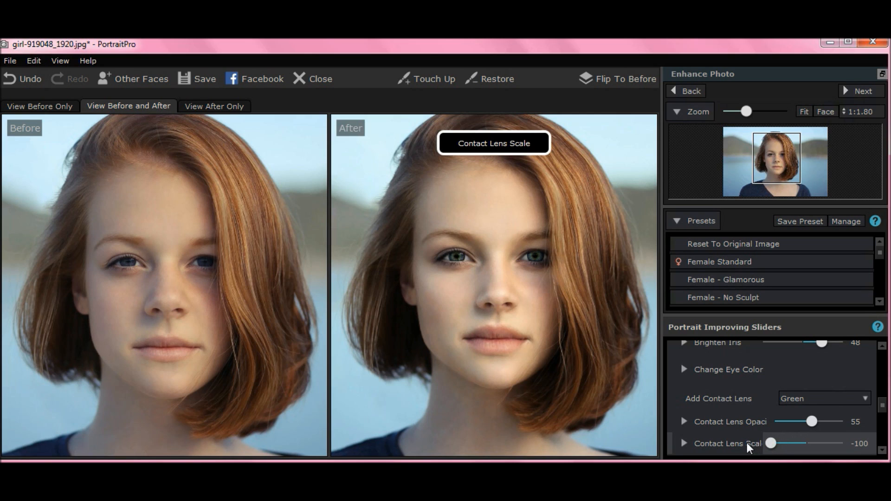
pyautogui.moveTo(762, 443); pyautogui.dragTo(779, 443)
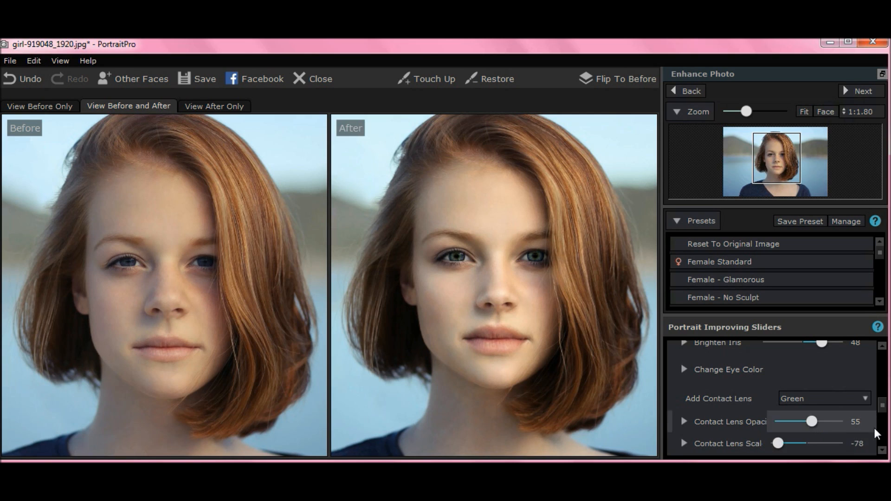
# Raise Brighten Iris to 53 and set Add eyelid to 78
pyautogui.moveTo(884, 411); pyautogui.dragTo(886, 401)
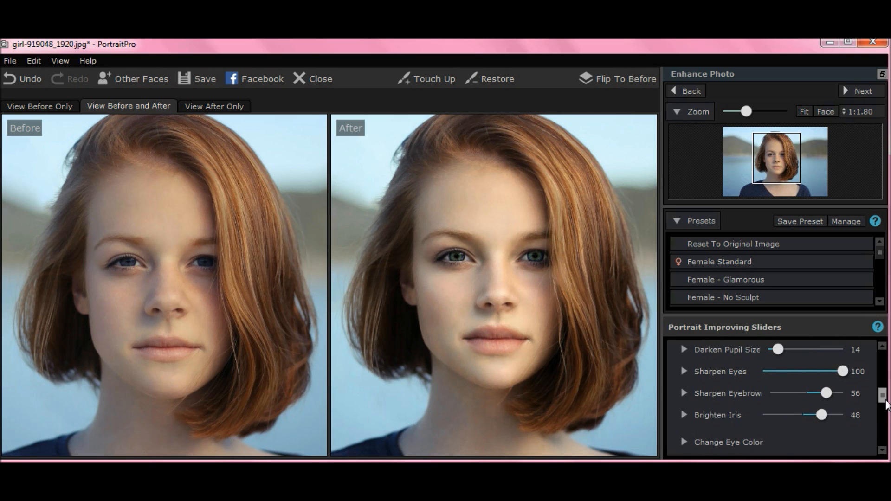
pyautogui.moveTo(821, 415); pyautogui.dragTo(825, 415)
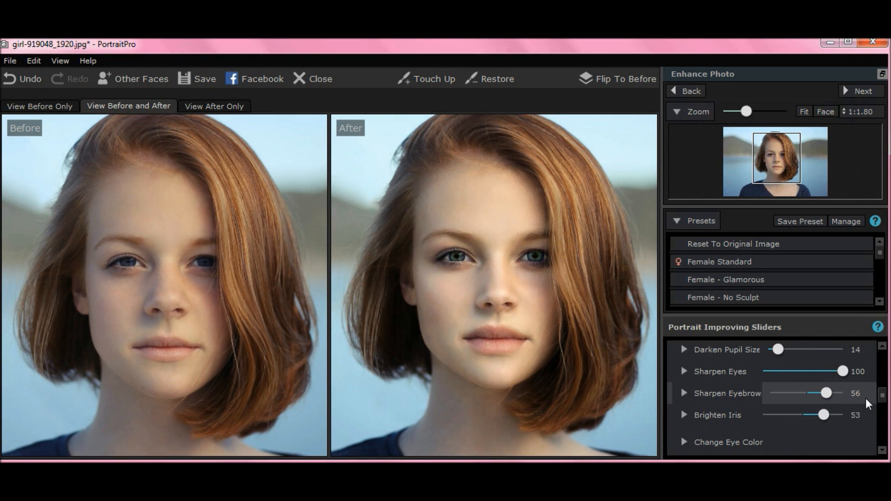
pyautogui.moveTo(885, 398); pyautogui.dragTo(886, 415)
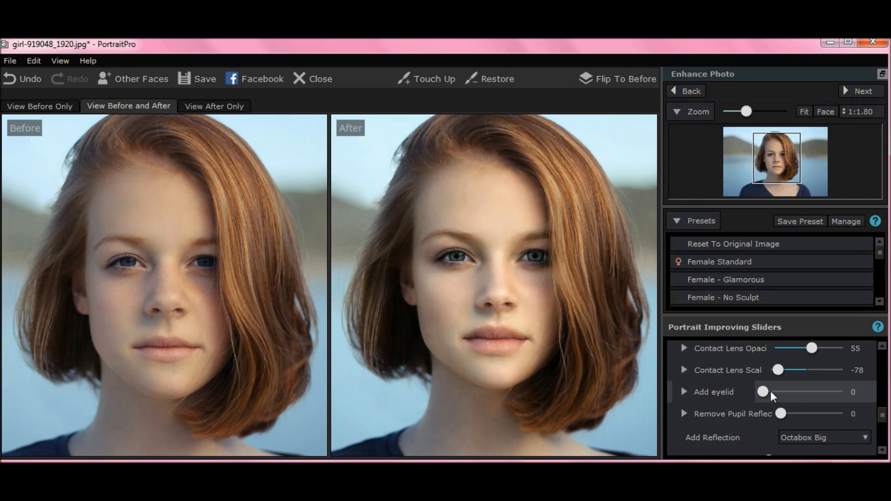
pyautogui.moveTo(762, 392); pyautogui.dragTo(742, 389)
pyautogui.moveTo(763, 392)
pyautogui.mouseDown()
pyautogui.moveTo(878, 390)
pyautogui.moveTo(826, 392)
pyautogui.mouseUp()
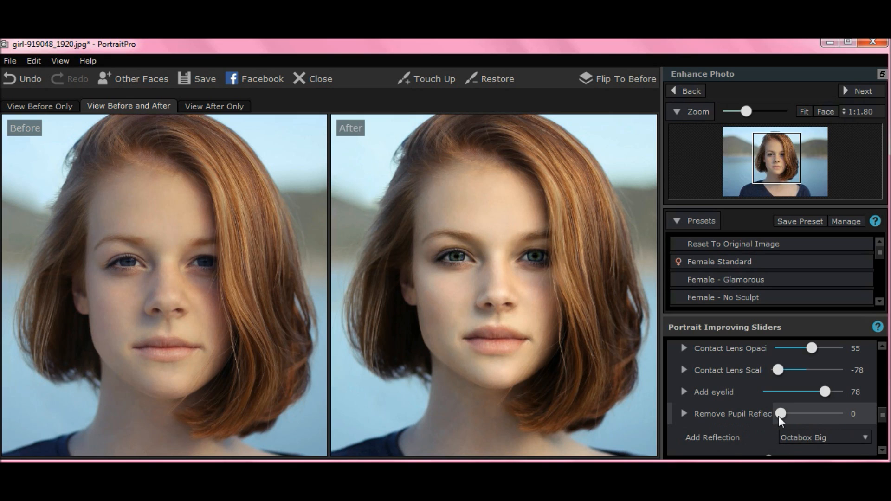
# Set Remove Pupil Reflection to 31 and view the Add Reflection choices, keeping Octabox Big
pyautogui.moveTo(779, 414); pyautogui.dragTo(800, 408)
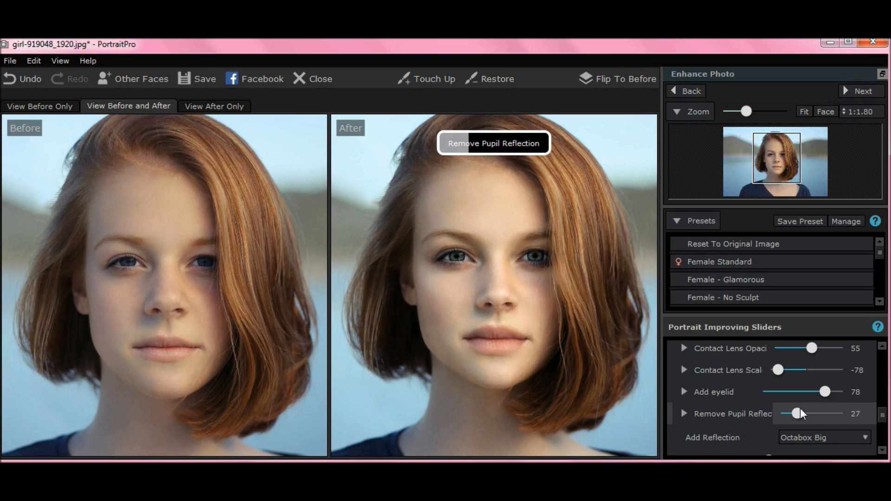
pyautogui.moveTo(884, 415); pyautogui.dragTo(885, 422)
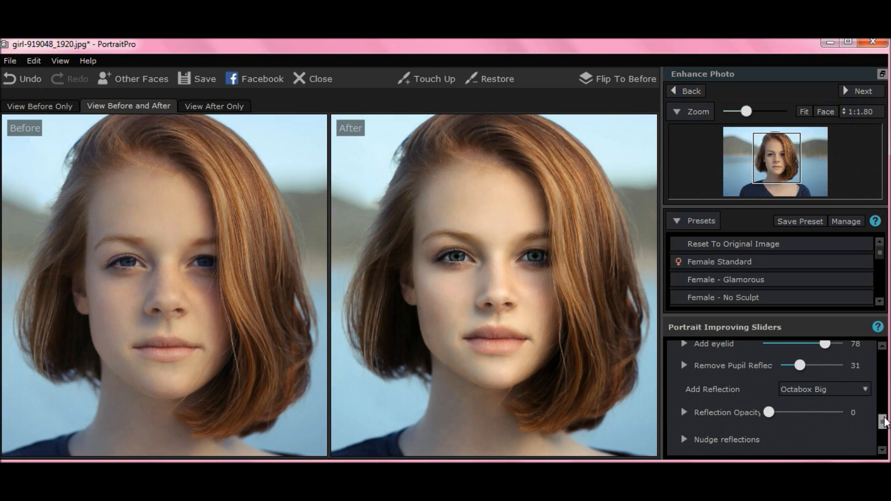
pyautogui.click(869, 391)
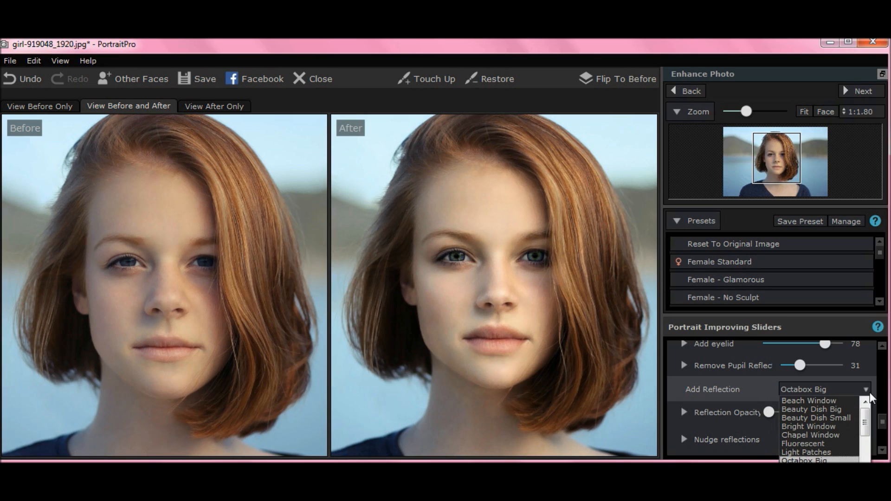
pyautogui.click(869, 391)
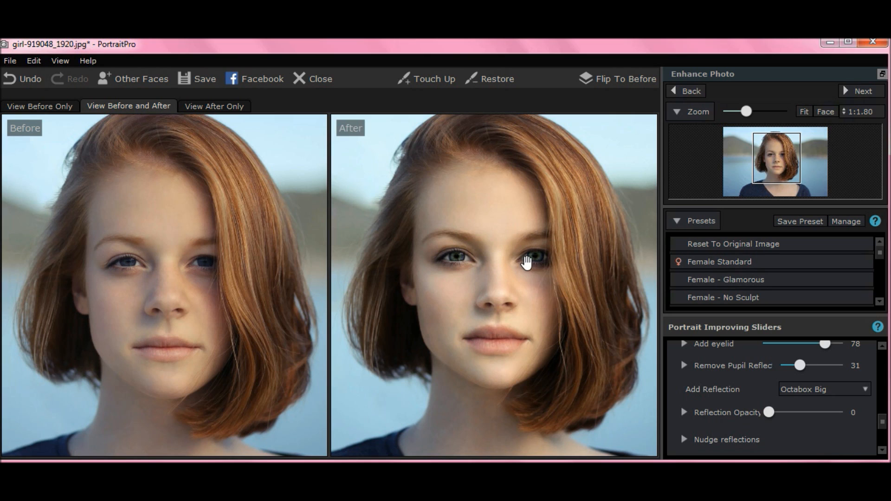
# In the makeup settings, try Lipstick at 100, then reduce it to 80
pyautogui.moveTo(883, 420); pyautogui.dragTo(882, 349)
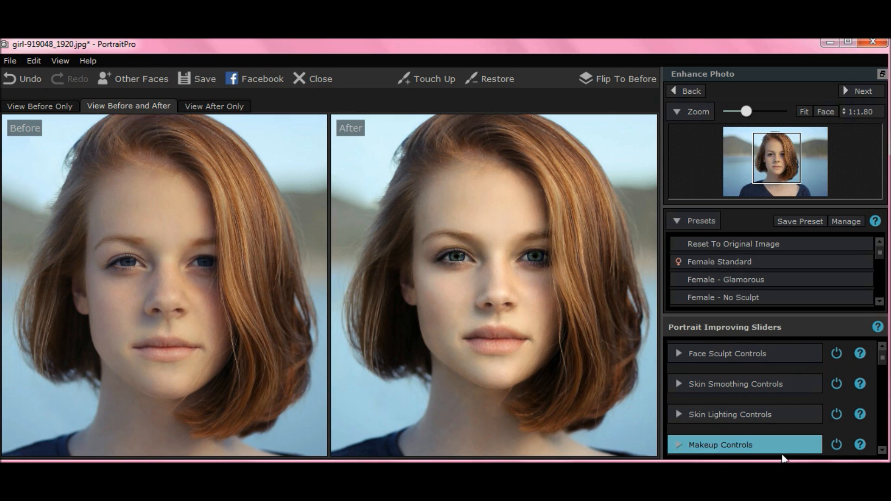
pyautogui.click(739, 446)
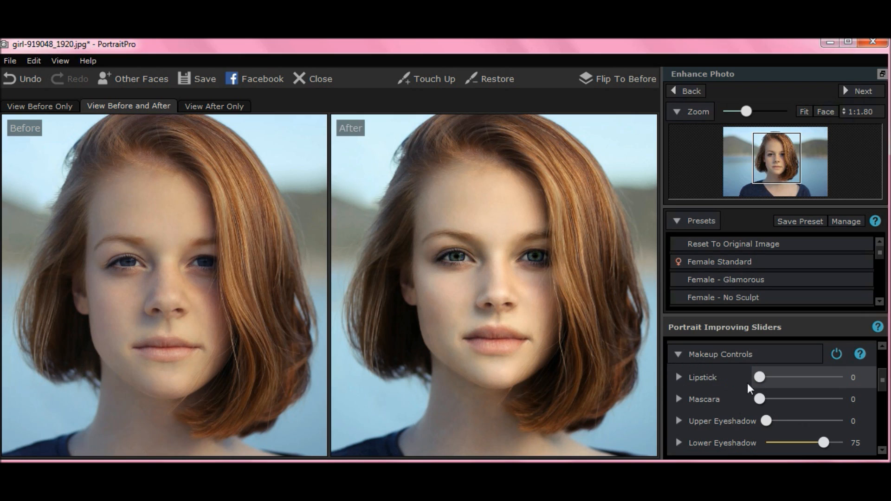
pyautogui.moveTo(760, 378); pyautogui.dragTo(872, 367)
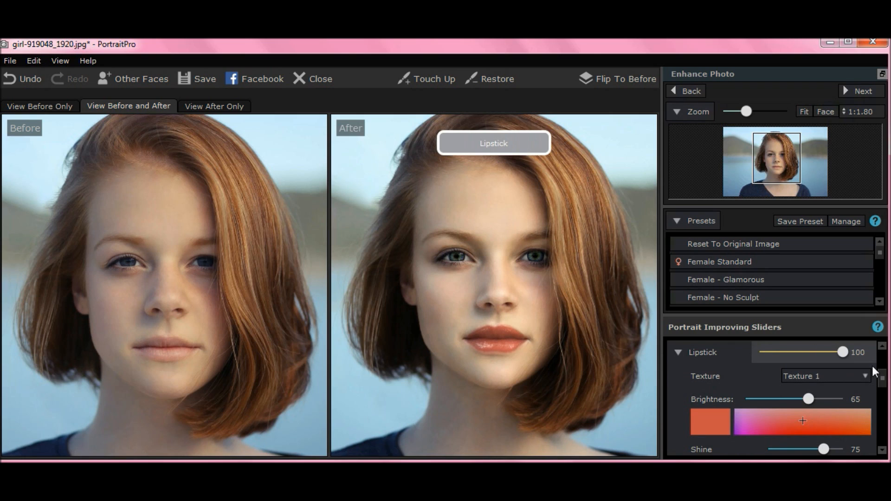
pyautogui.moveTo(859, 367); pyautogui.dragTo(827, 363)
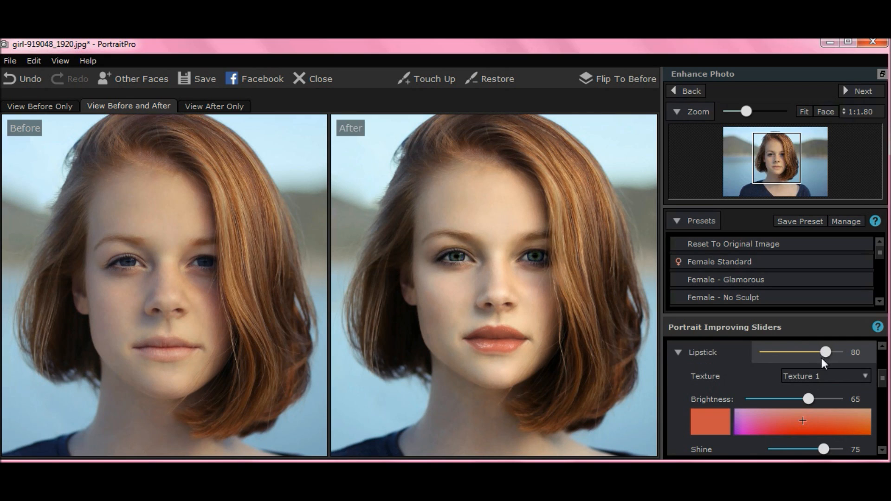
# Try Texture 3 for the lipstick, then return it to Texture 1
pyautogui.click(815, 378)
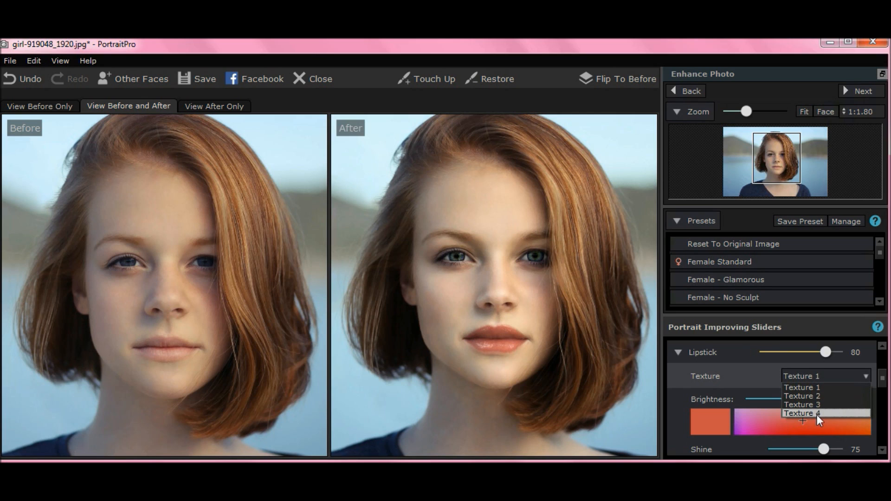
pyautogui.click(816, 406)
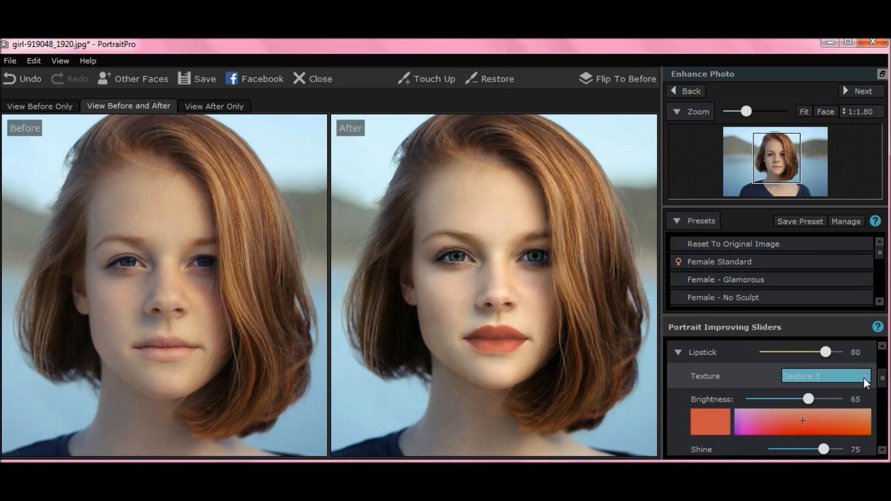
pyautogui.click(862, 378)
pyautogui.click(818, 388)
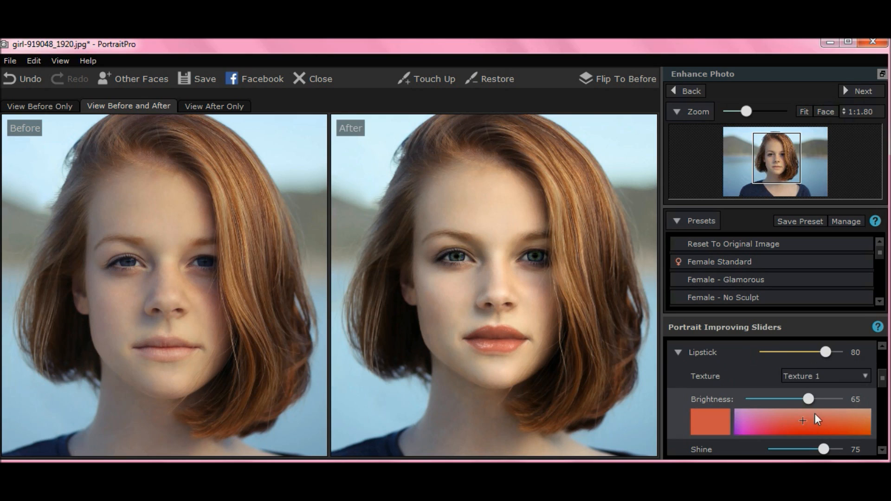
# Try different lipstick shades, settling on a vivid orange-red colour with Brightness at 85
pyautogui.moveTo(809, 399); pyautogui.dragTo(707, 399)
pyautogui.moveTo(771, 399); pyautogui.dragTo(740, 400)
pyautogui.moveTo(798, 401); pyautogui.dragTo(825, 402)
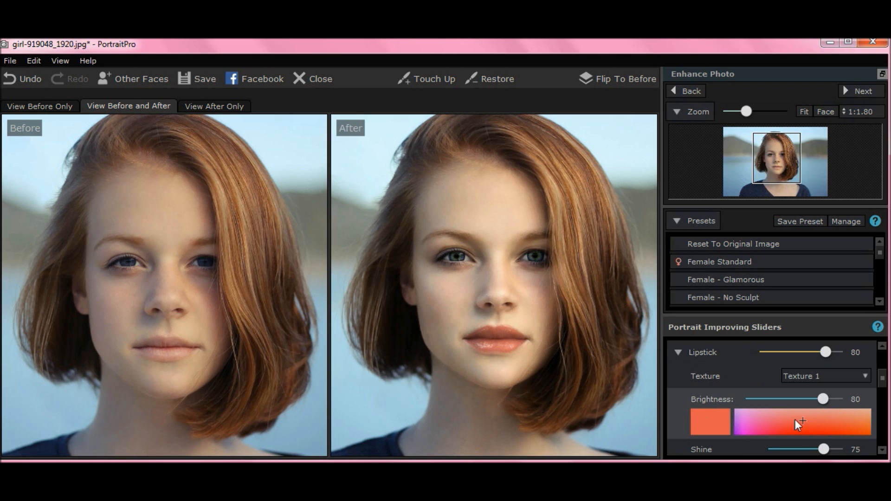
pyautogui.moveTo(804, 420); pyautogui.dragTo(837, 423)
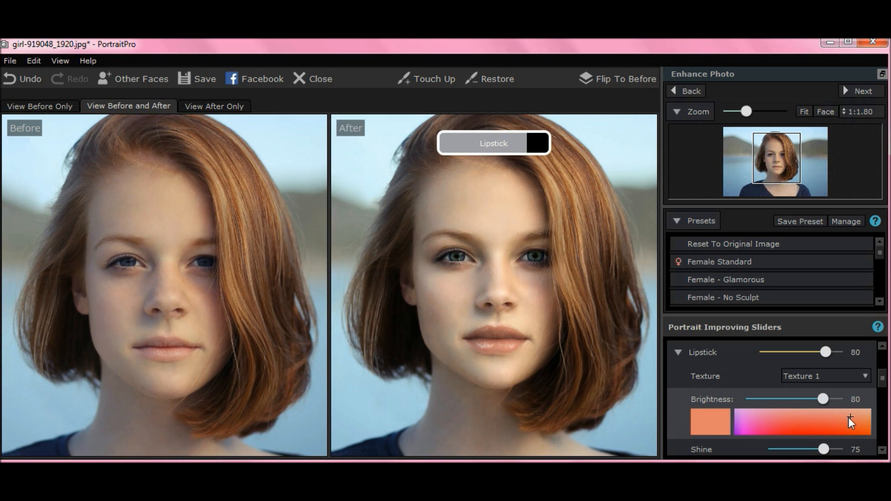
pyautogui.moveTo(842, 419)
pyautogui.mouseDown()
pyautogui.moveTo(759, 426)
pyautogui.moveTo(748, 416)
pyautogui.moveTo(801, 426)
pyautogui.mouseUp()
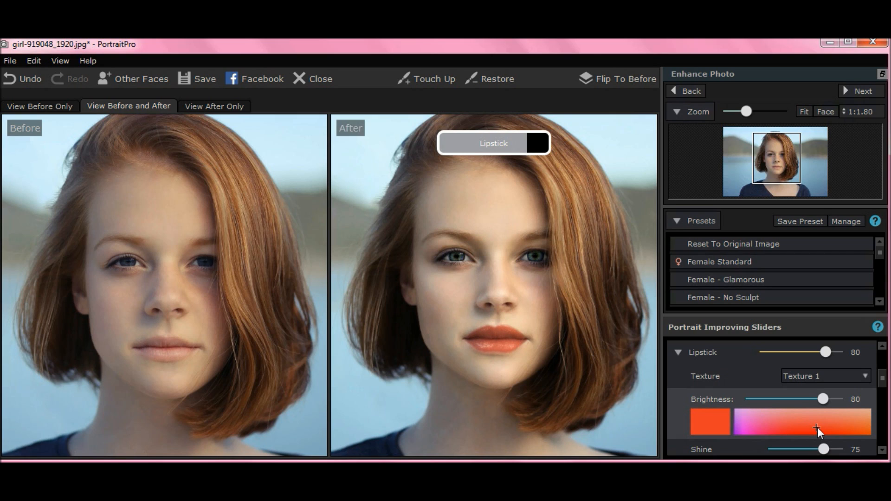
pyautogui.moveTo(823, 400); pyautogui.dragTo(829, 400)
# Raise the lipstick's Shine and Coverage to 100
pyautogui.moveTo(883, 378); pyautogui.dragTo(884, 388)
pyautogui.moveTo(824, 379); pyautogui.dragTo(867, 386)
pyautogui.moveTo(774, 397); pyautogui.dragTo(870, 406)
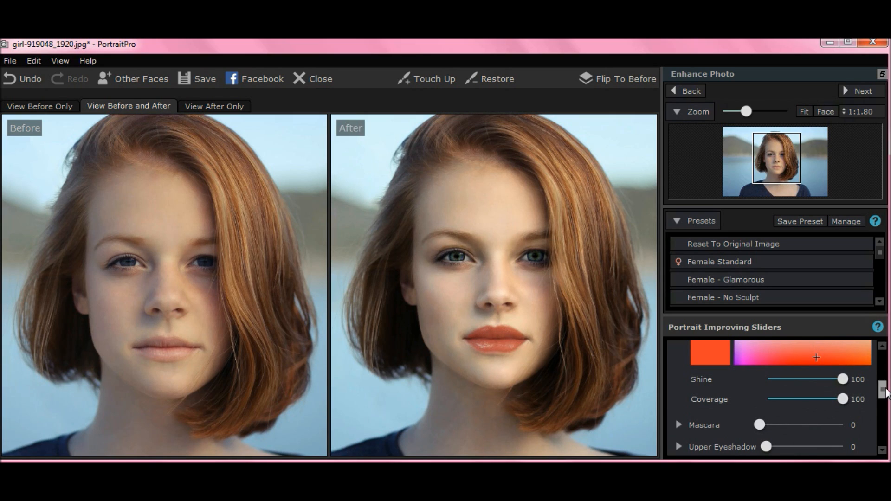
# Change the lipstick colour to a softer salmon shade
pyautogui.scroll(1, 885, 389)
pyautogui.moveTo(885, 386); pyautogui.dragTo(884, 385)
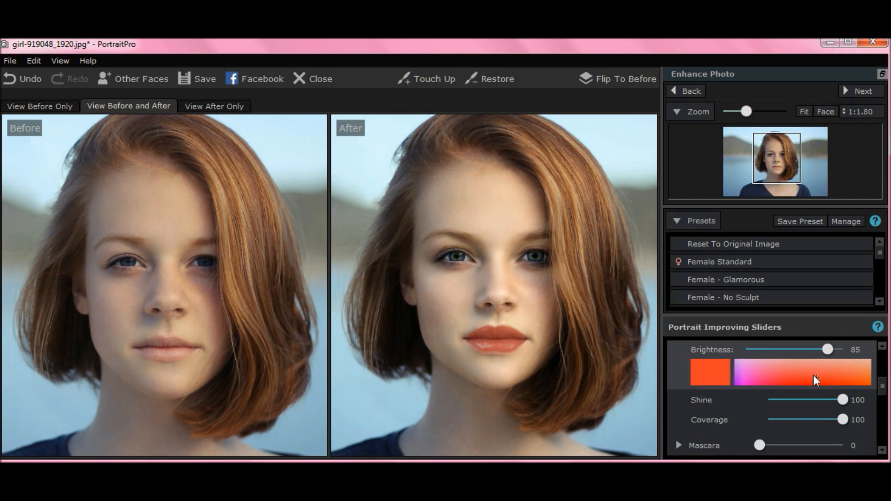
pyautogui.moveTo(818, 377); pyautogui.dragTo(807, 368)
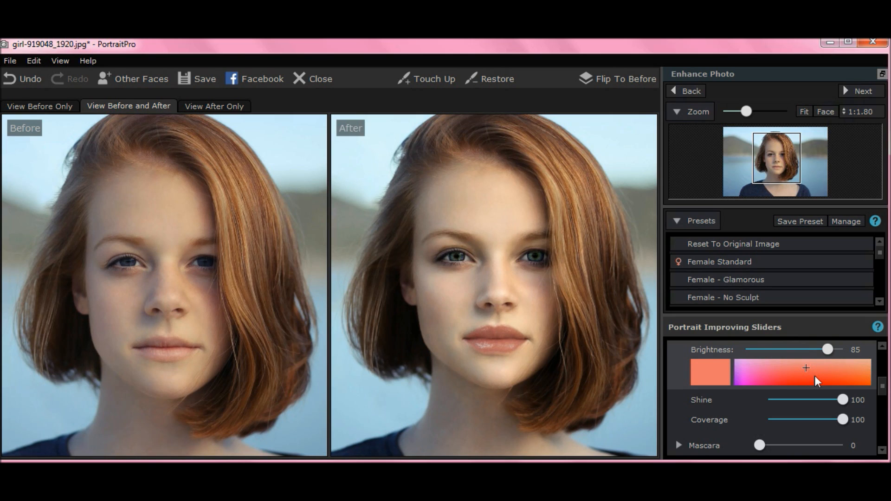
# Try Mascara at 100, then reduce it to 69 while viewing the eyes up close
pyautogui.moveTo(881, 389); pyautogui.dragTo(881, 402)
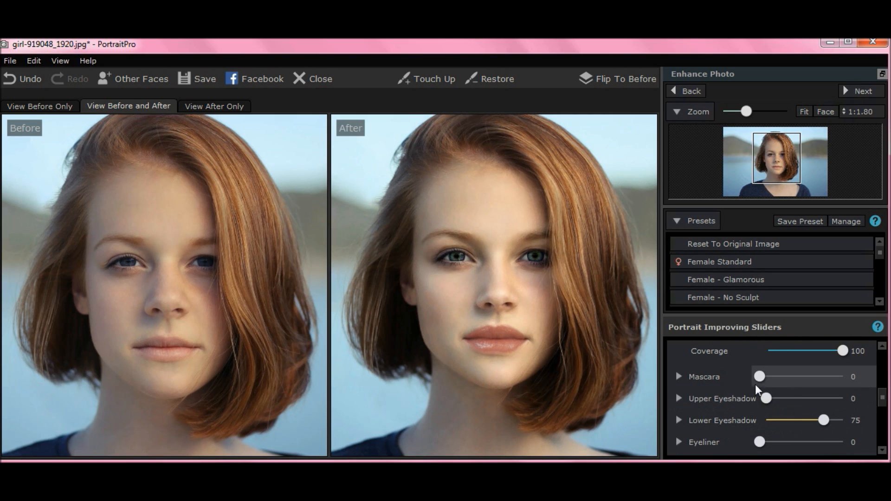
pyautogui.moveTo(760, 378); pyautogui.dragTo(845, 358)
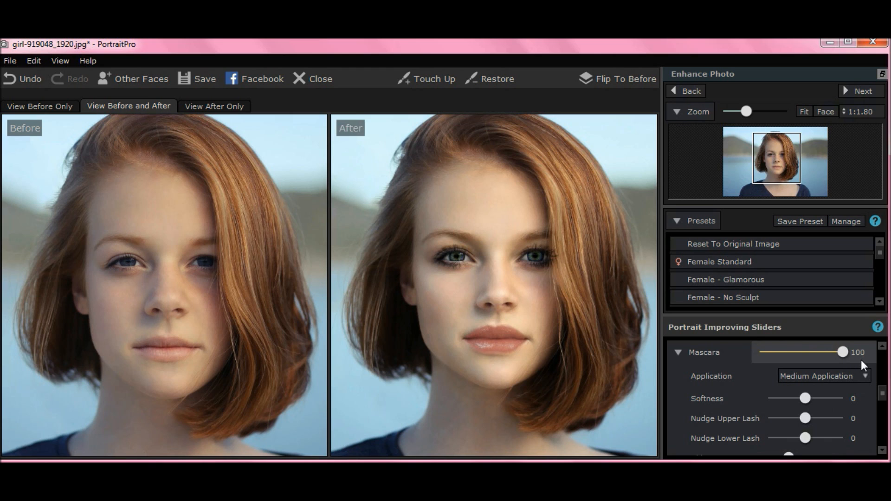
pyautogui.moveTo(746, 110)
pyautogui.mouseDown()
pyautogui.moveTo(718, 111)
pyautogui.moveTo(757, 113)
pyautogui.mouseUp()
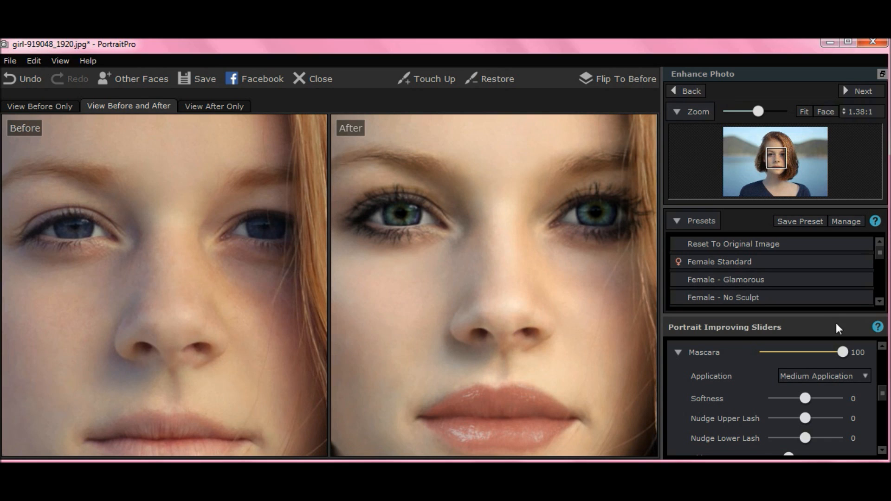
pyautogui.moveTo(844, 352); pyautogui.dragTo(817, 356)
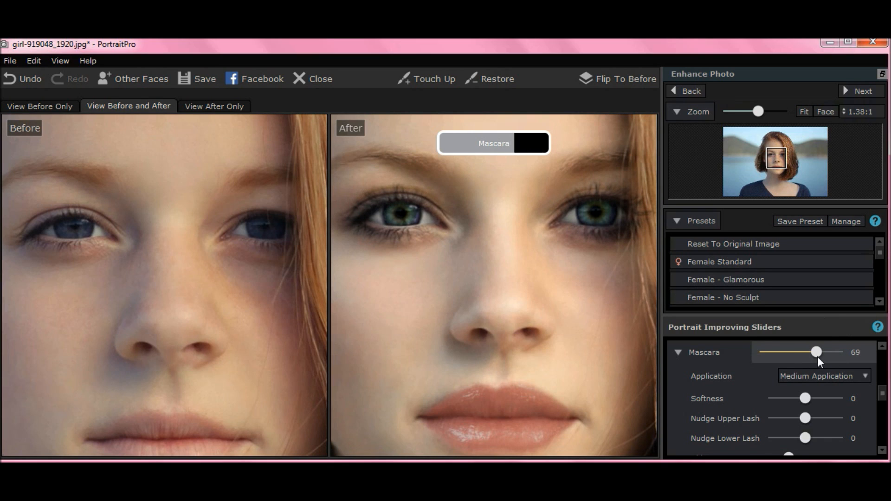
# Try Thick Application for the mascara, then return it to Medium Application
pyautogui.click(867, 374)
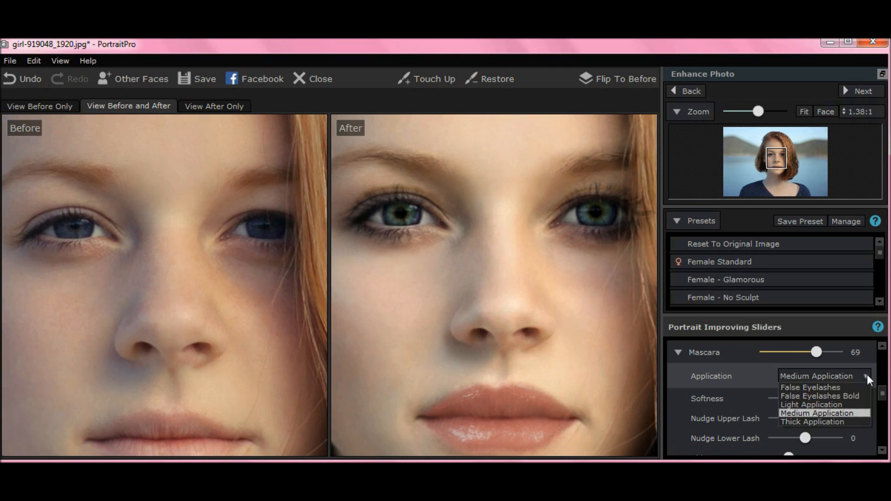
pyautogui.click(803, 421)
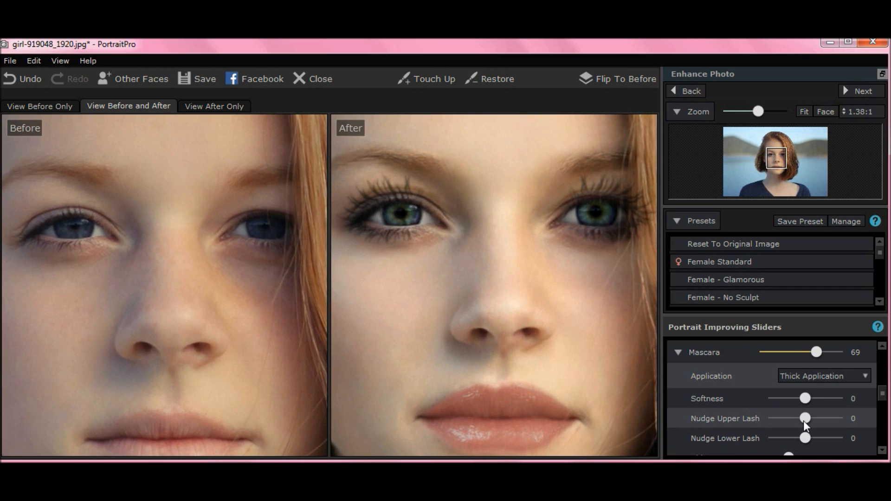
pyautogui.click(862, 374)
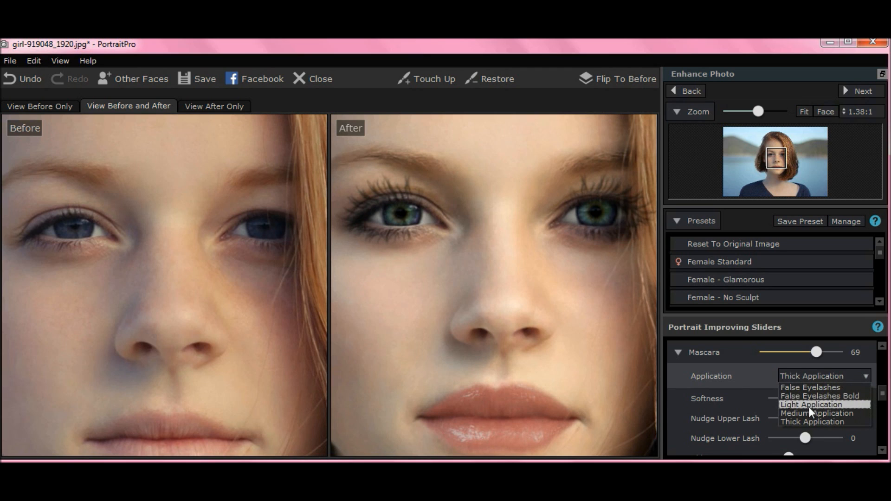
pyautogui.click(810, 413)
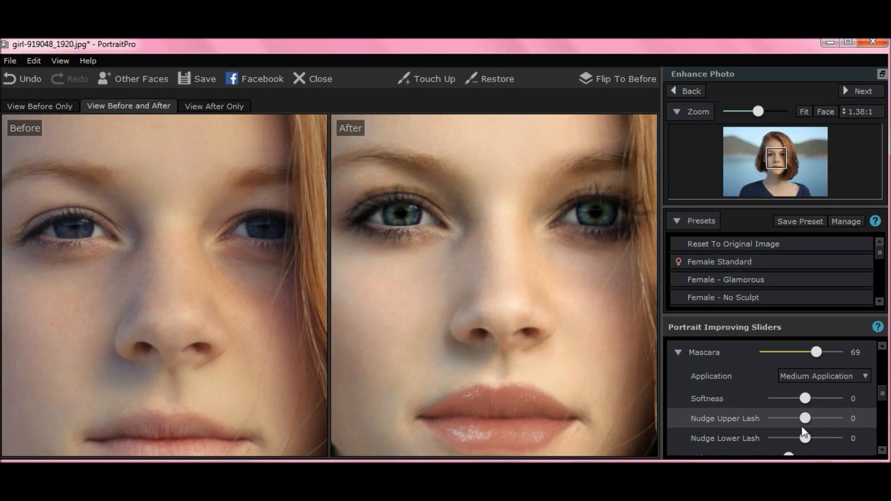
# Set the mascara's Nudge Upper Lash to -100, Nudge Lower Lash to 100 and Shine to 0
pyautogui.moveTo(800, 420); pyautogui.dragTo(843, 418)
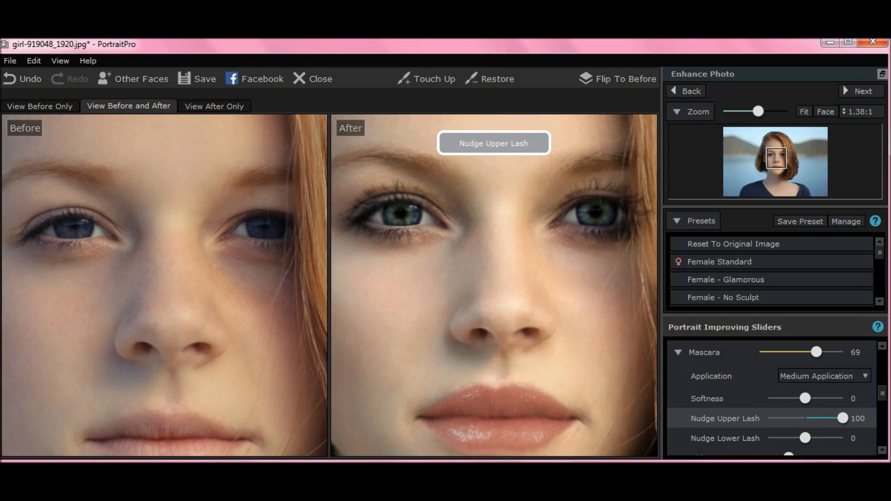
pyautogui.moveTo(842, 419); pyautogui.dragTo(767, 422)
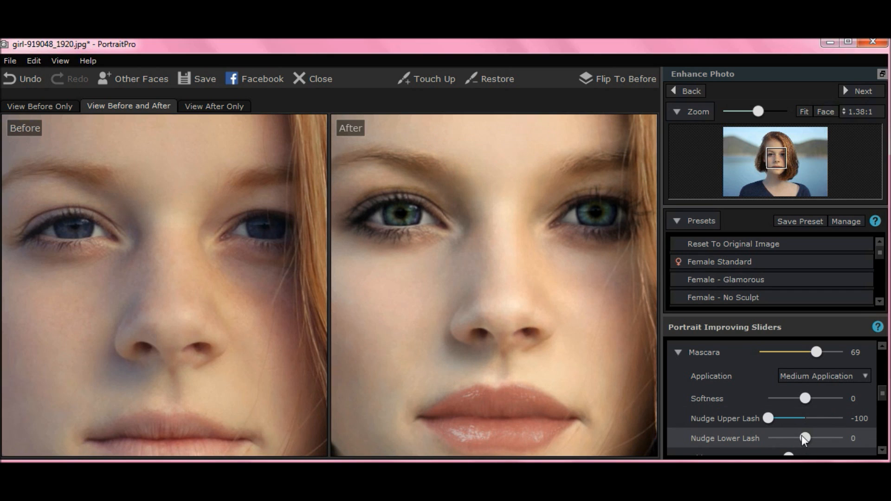
pyautogui.moveTo(803, 436); pyautogui.dragTo(855, 421)
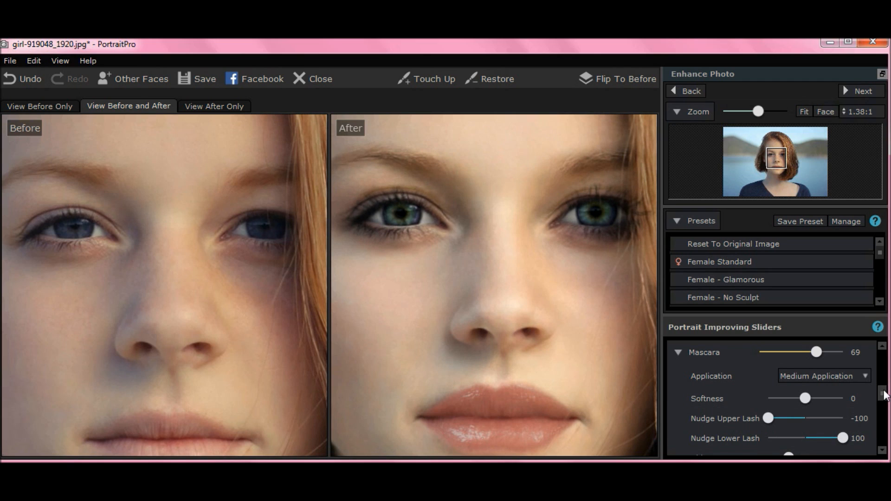
pyautogui.moveTo(883, 394); pyautogui.dragTo(886, 398)
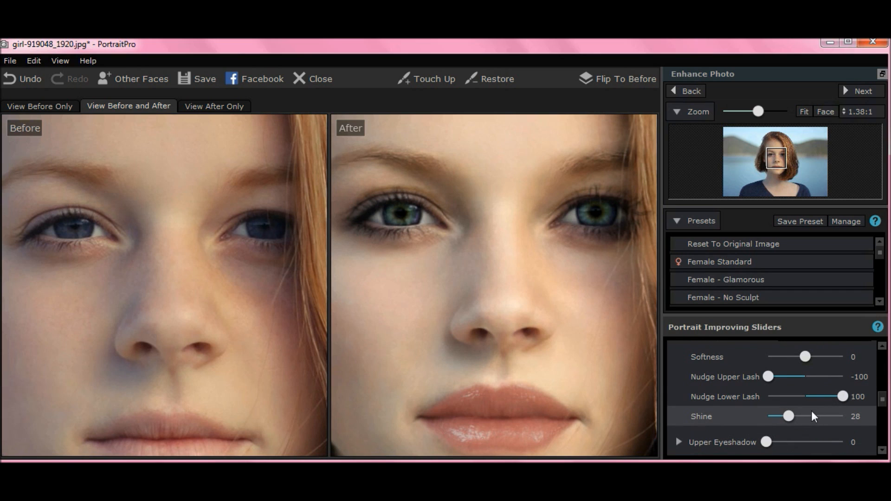
pyautogui.moveTo(789, 421); pyautogui.dragTo(756, 405)
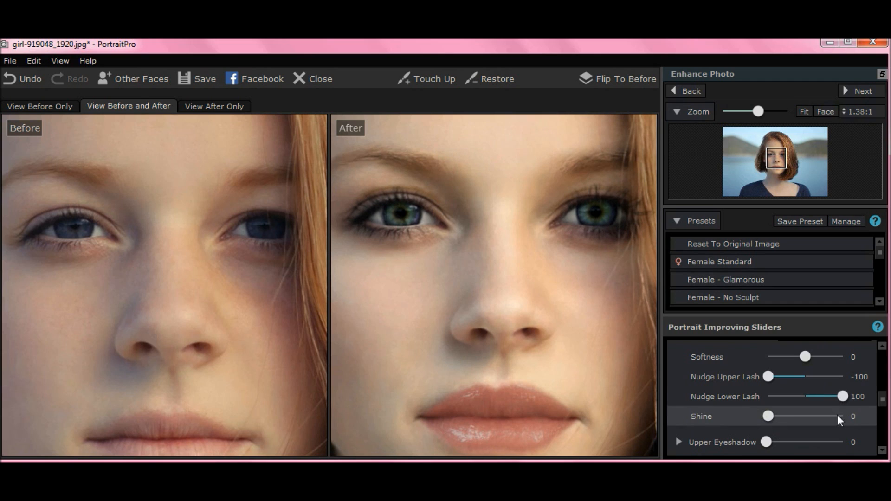
# Add Upper Eyeshadow at 75, then lower it to 69
pyautogui.moveTo(883, 408)
pyautogui.mouseDown()
pyautogui.moveTo(888, 368)
pyautogui.moveTo(888, 408)
pyautogui.mouseUp()
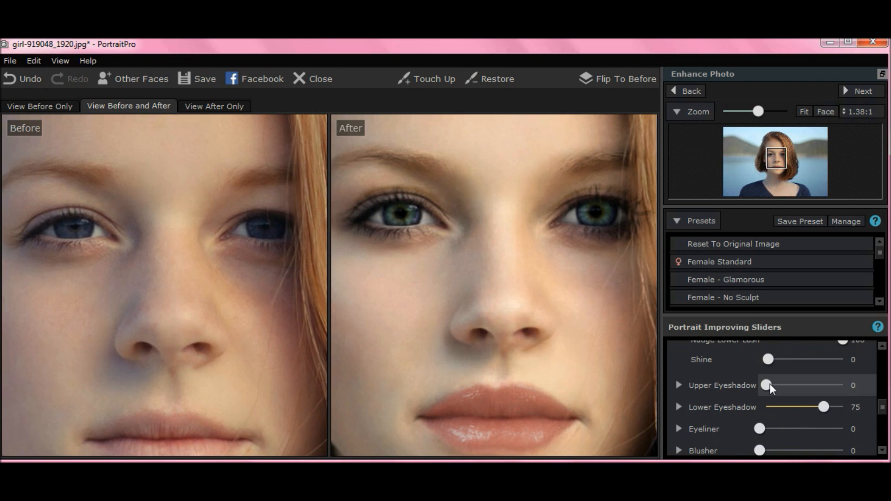
pyautogui.moveTo(771, 385)
pyautogui.mouseDown()
pyautogui.moveTo(811, 385)
pyautogui.moveTo(766, 384)
pyautogui.mouseUp()
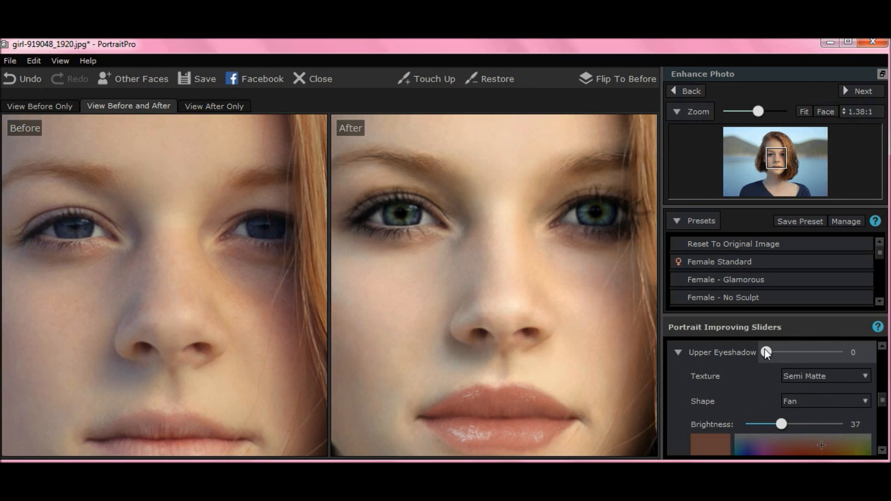
pyautogui.moveTo(767, 352); pyautogui.dragTo(827, 364)
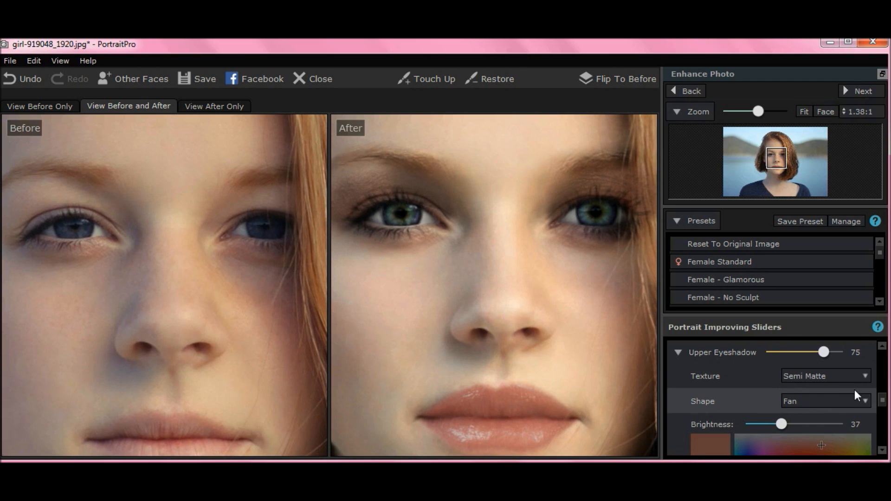
pyautogui.moveTo(822, 351); pyautogui.dragTo(819, 354)
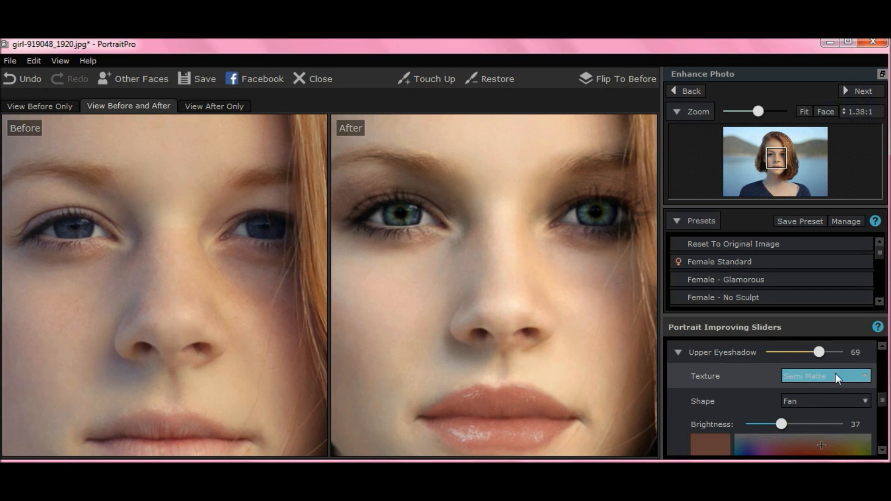
# Compare the Matte and Semi Matte textures for the upper eyeshadow, then set it to Shimmer
pyautogui.click(865, 375)
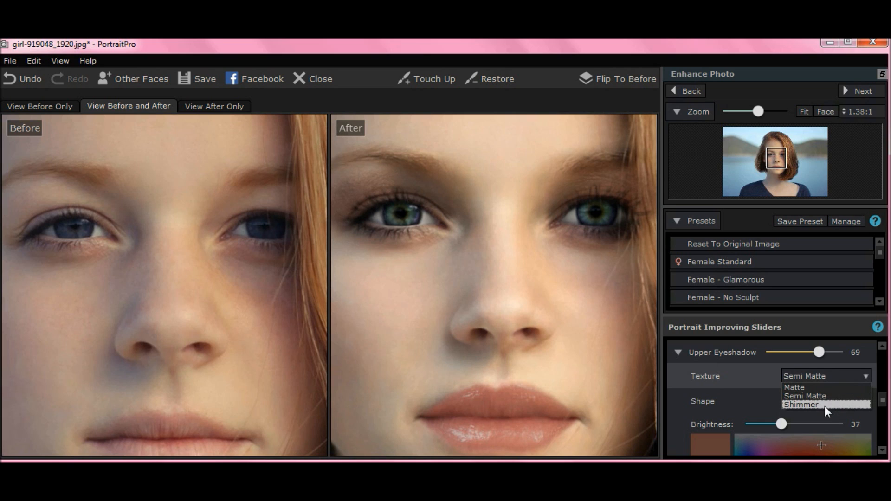
pyautogui.click(796, 387)
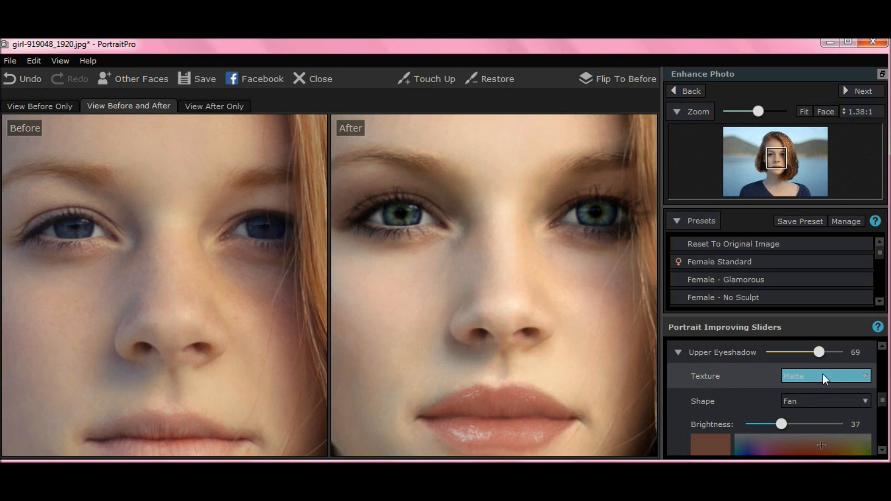
pyautogui.click(861, 376)
pyautogui.click(828, 396)
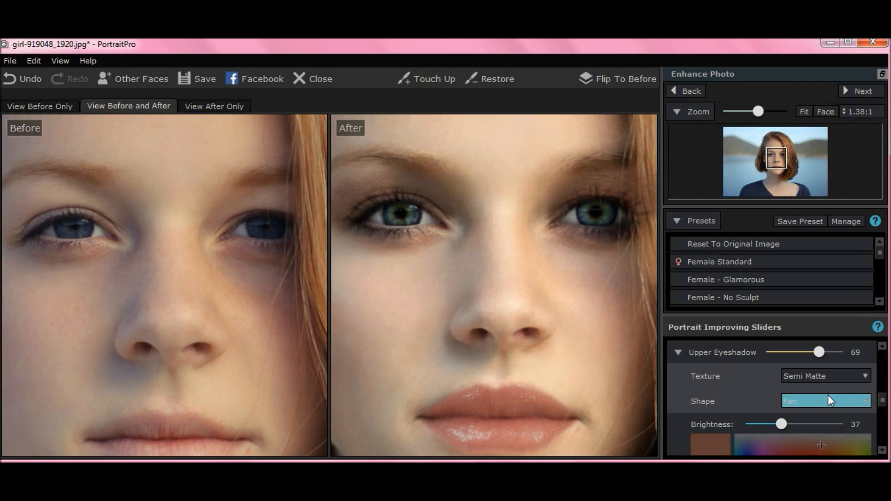
pyautogui.click(862, 377)
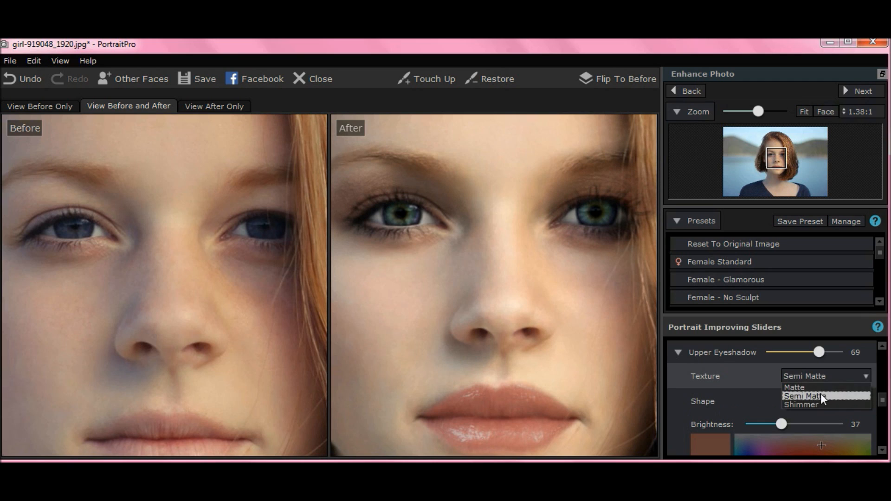
pyautogui.click(817, 404)
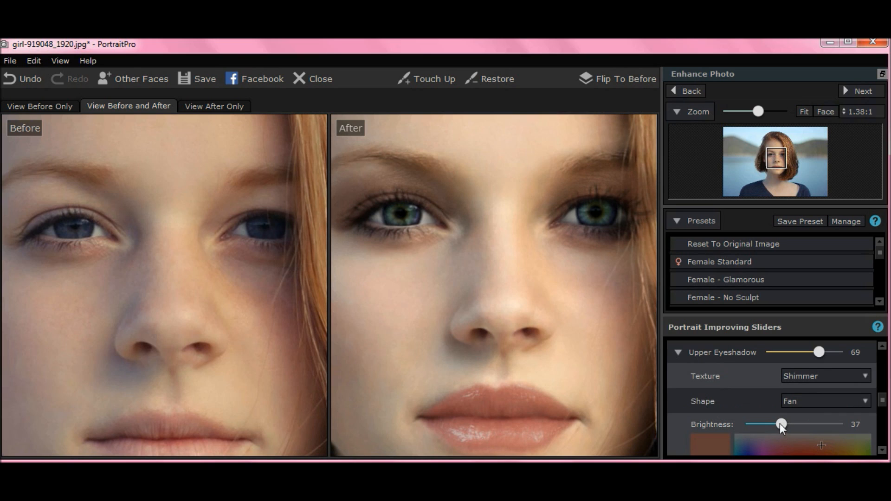
# Try the Blended shape for the upper eyeshadow, then switch it to Full Crease
pyautogui.click(865, 402)
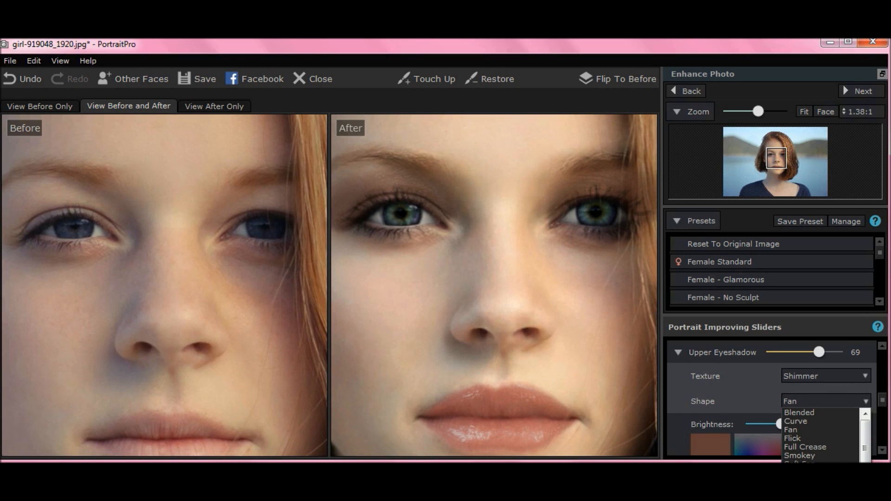
pyautogui.click(795, 427)
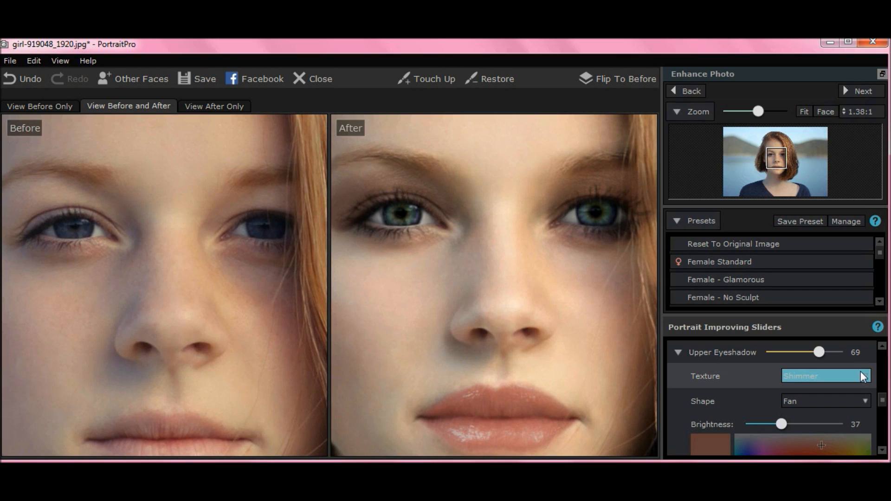
pyautogui.click(865, 401)
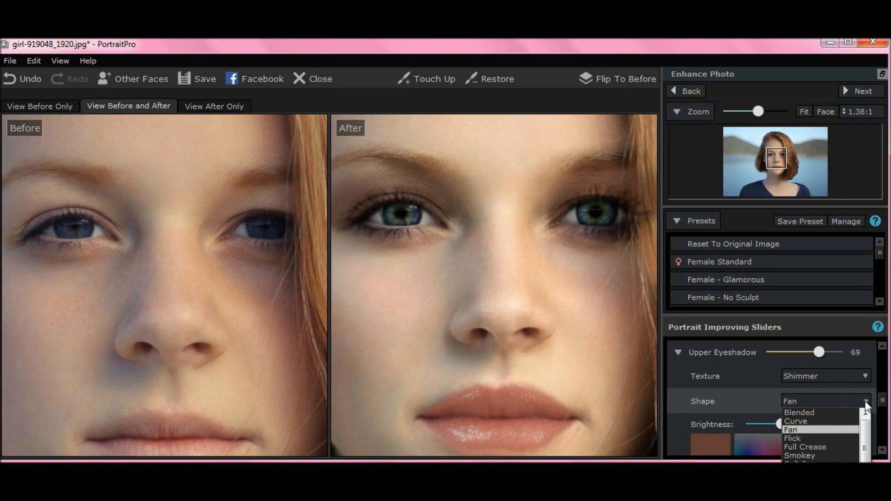
pyautogui.click(819, 412)
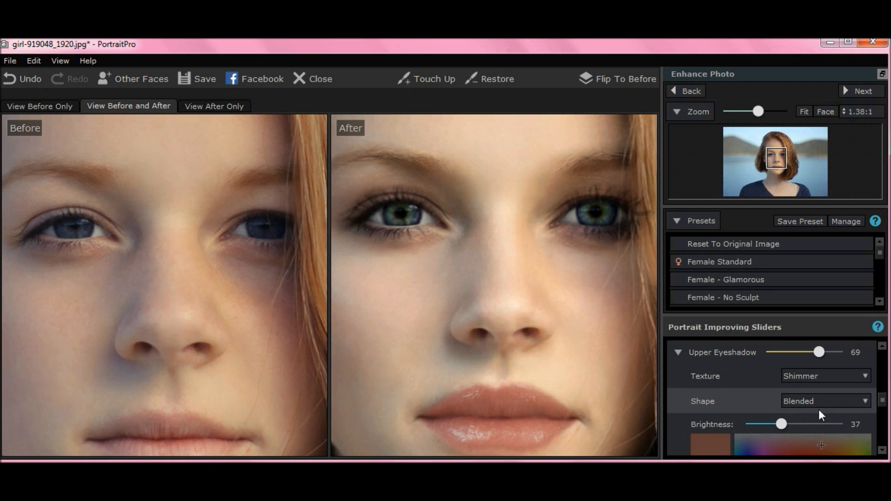
pyautogui.click(869, 401)
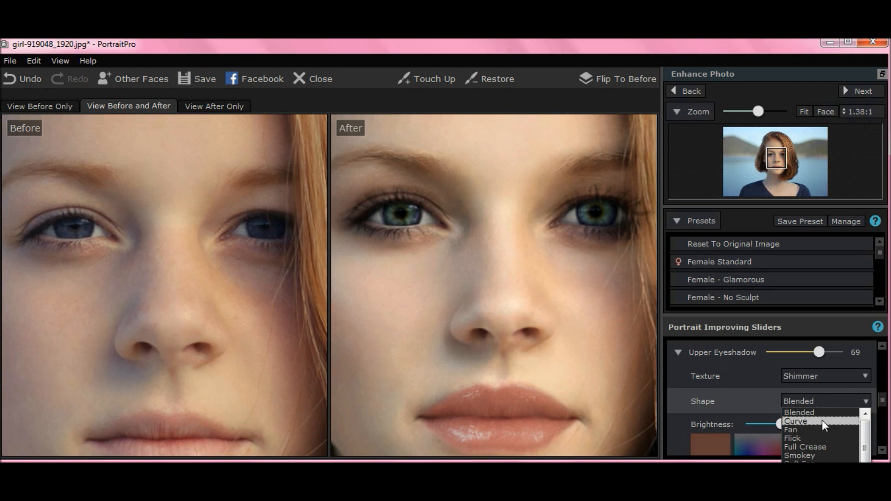
pyautogui.click(799, 447)
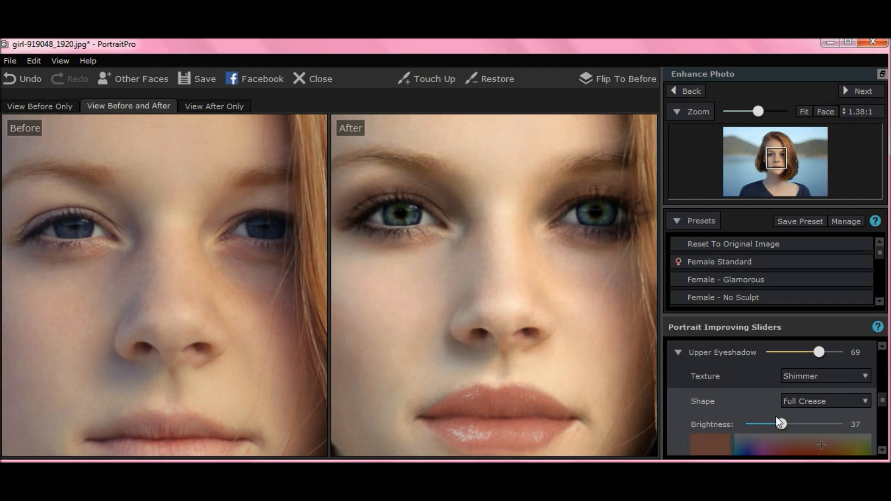
# Lower the upper eyeshadow's brightness to 16 and try dark reddish-brown shades for its colour
pyautogui.moveTo(782, 419); pyautogui.dragTo(749, 425)
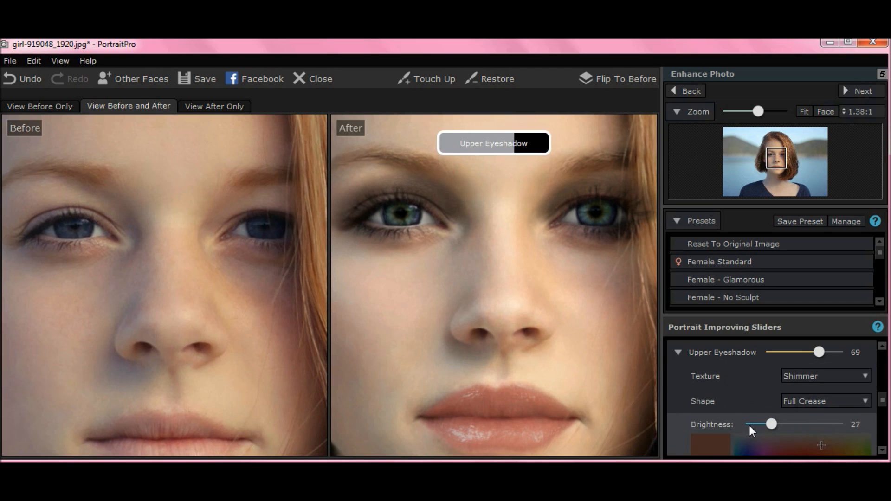
pyautogui.moveTo(751, 425); pyautogui.dragTo(756, 425)
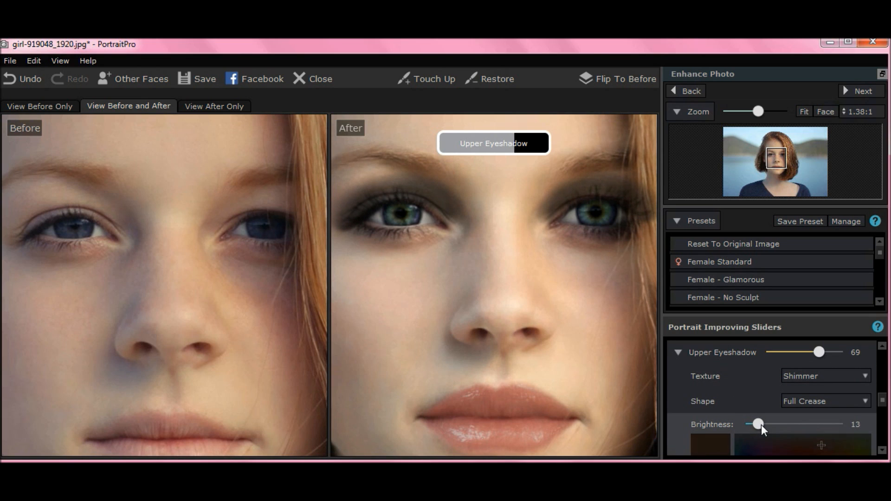
pyautogui.scroll(-3, 884, 400)
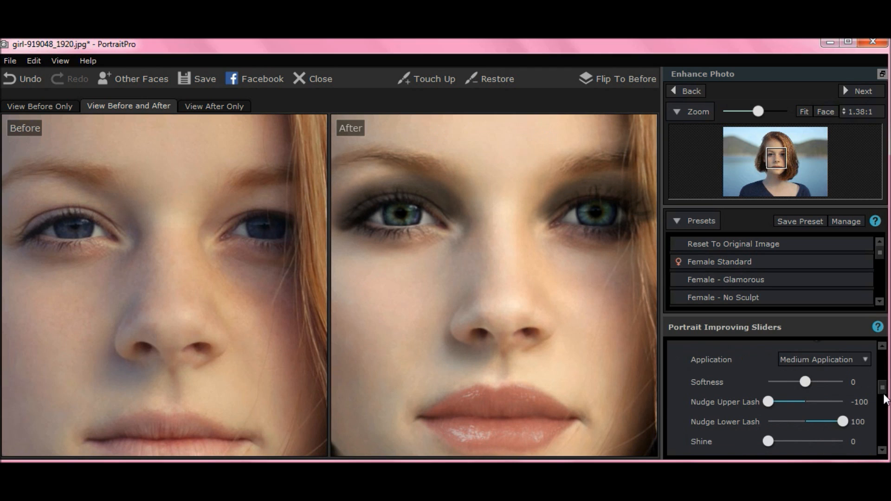
pyautogui.scroll(2, 885, 397)
pyautogui.moveTo(882, 379); pyautogui.dragTo(888, 409)
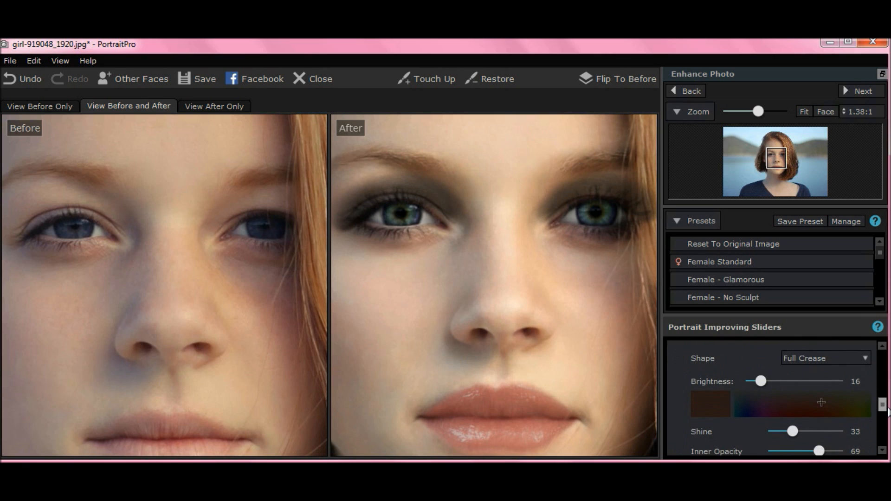
pyautogui.moveTo(823, 402); pyautogui.dragTo(774, 405)
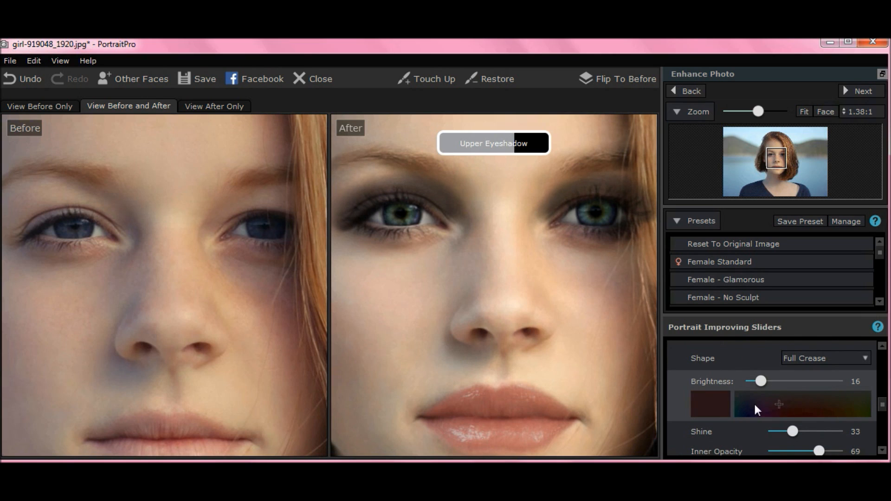
pyautogui.moveTo(888, 405)
pyautogui.mouseDown()
pyautogui.moveTo(888, 436)
pyautogui.moveTo(882, 408)
pyautogui.mouseUp()
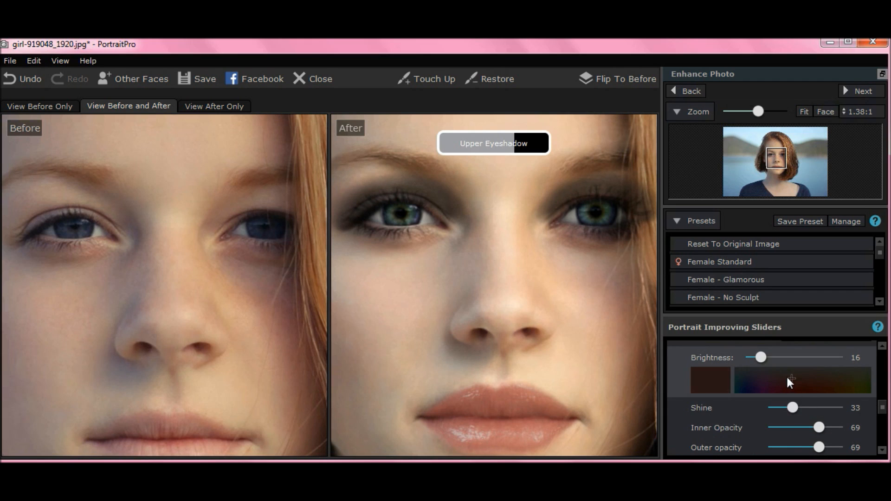
pyautogui.moveTo(751, 378); pyautogui.dragTo(850, 353)
pyautogui.moveTo(796, 374); pyautogui.dragTo(795, 375)
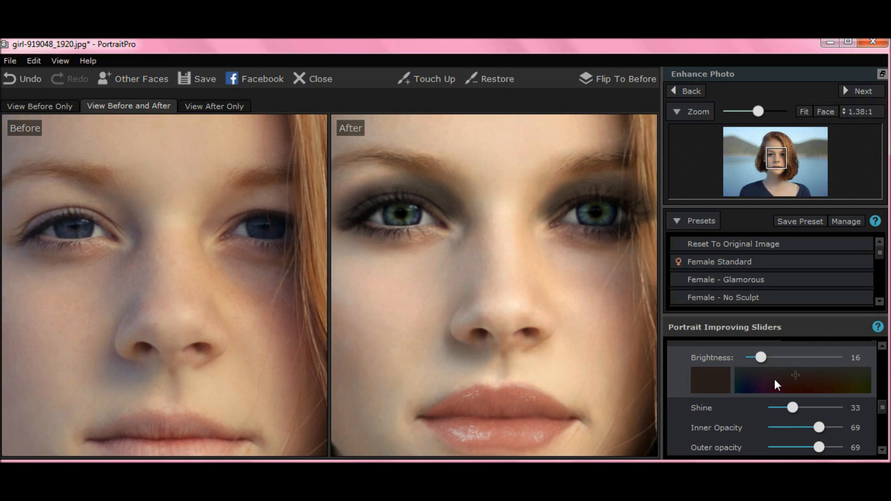
# Recolour the upper eyeshadow a muted blue, trying brightness 100 before setting it to 36
pyautogui.moveTo(797, 372); pyautogui.dragTo(726, 391)
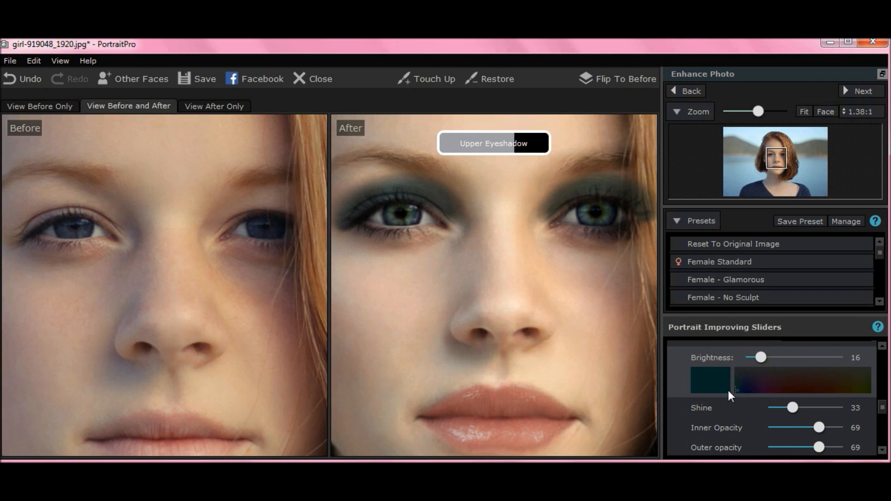
pyautogui.moveTo(738, 387); pyautogui.dragTo(739, 383)
pyautogui.moveTo(761, 354); pyautogui.dragTo(845, 355)
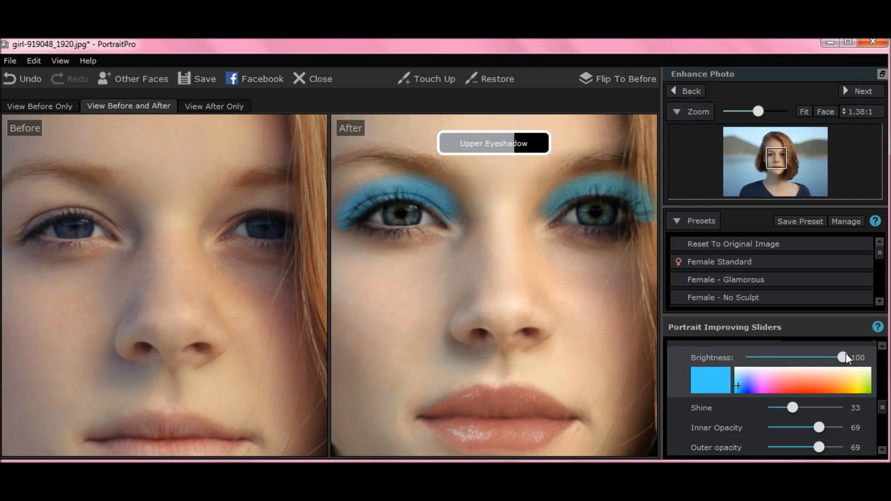
pyautogui.moveTo(846, 360); pyautogui.dragTo(793, 371)
pyautogui.moveTo(782, 370)
pyautogui.mouseDown()
pyautogui.moveTo(770, 369)
pyautogui.moveTo(778, 370)
pyautogui.mouseUp()
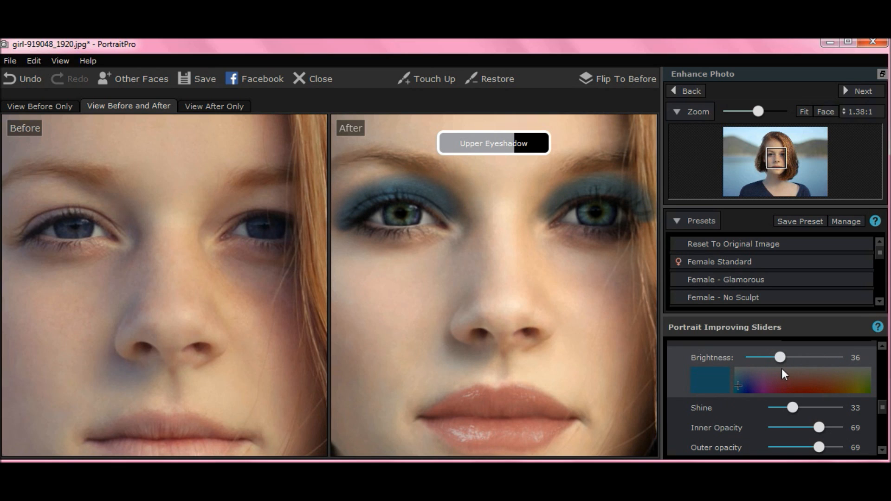
pyautogui.moveTo(736, 384); pyautogui.dragTo(740, 382)
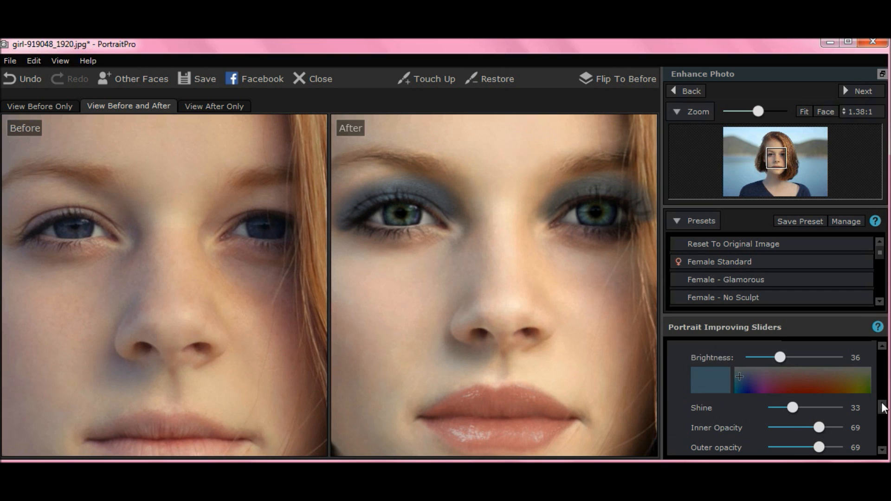
# Set the upper eyeshadow's shape to Fan
pyautogui.moveTo(882, 408); pyautogui.dragTo(878, 395)
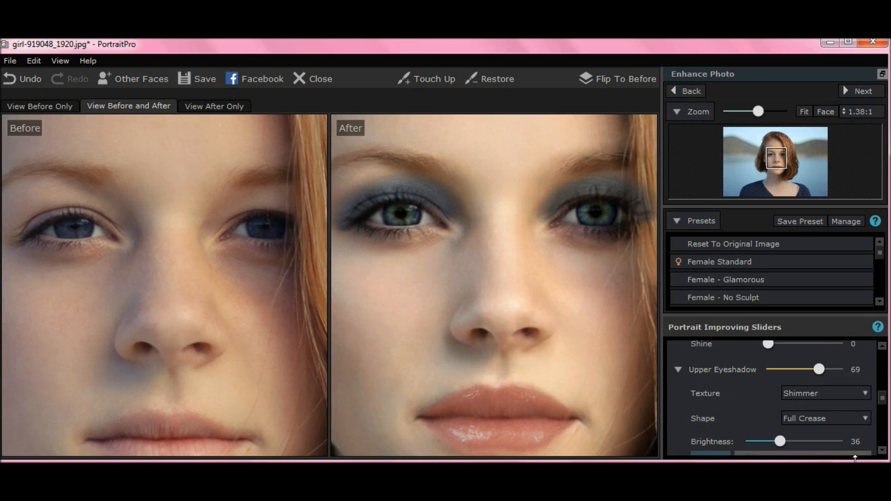
pyautogui.click(865, 420)
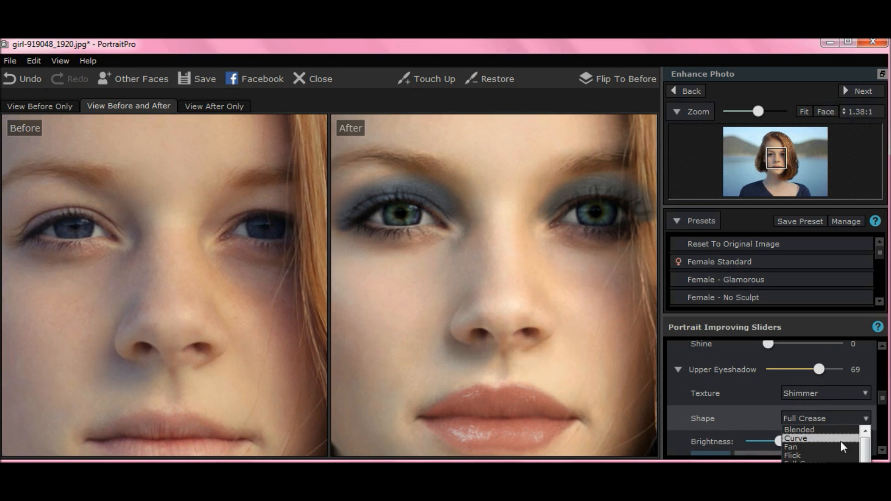
pyautogui.click(829, 447)
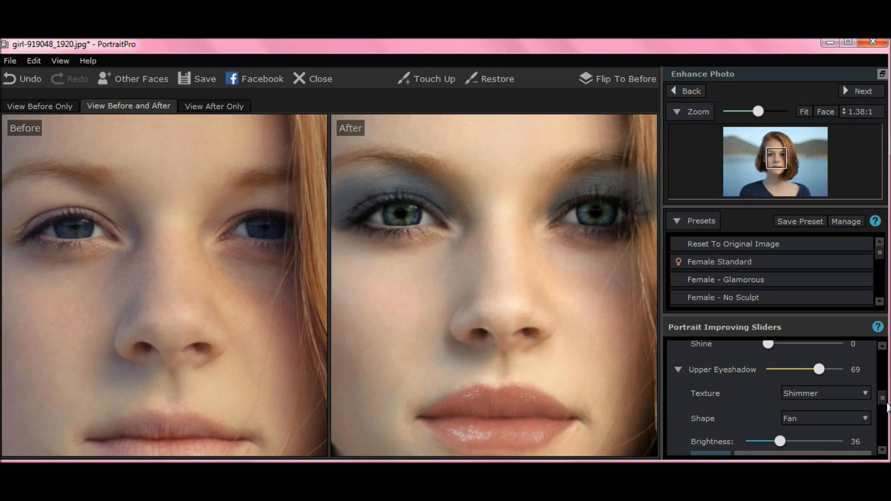
# Raise the Lower Eyeshadow to 79
pyautogui.moveTo(888, 407); pyautogui.dragTo(887, 421)
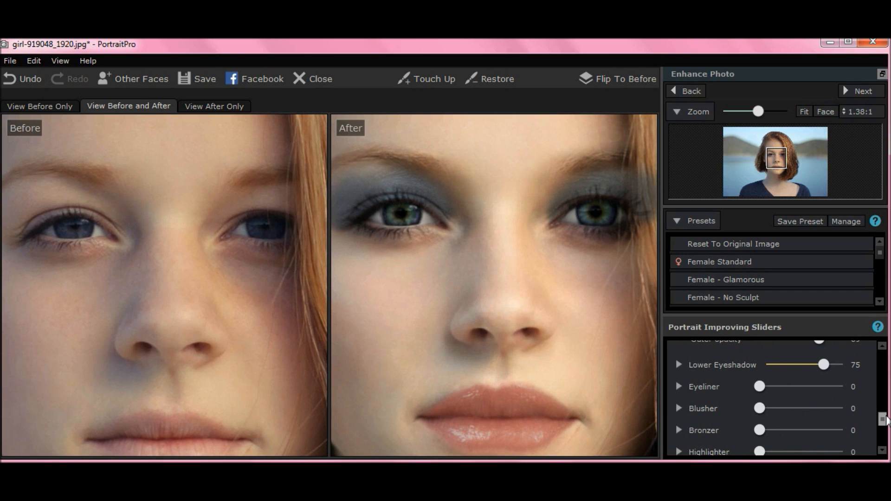
pyautogui.moveTo(887, 421); pyautogui.dragTo(886, 422)
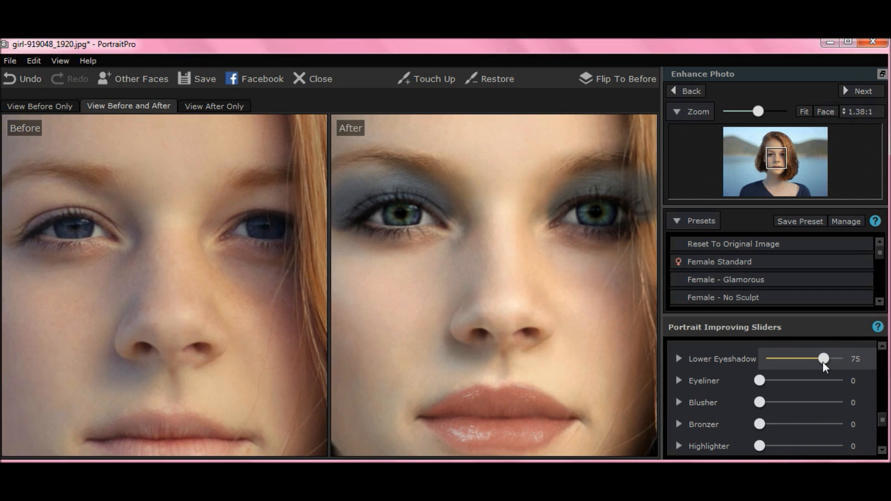
pyautogui.moveTo(825, 365)
pyautogui.mouseDown()
pyautogui.moveTo(756, 364)
pyautogui.moveTo(882, 370)
pyautogui.moveTo(730, 367)
pyautogui.moveTo(848, 360)
pyautogui.moveTo(828, 366)
pyautogui.mouseUp()
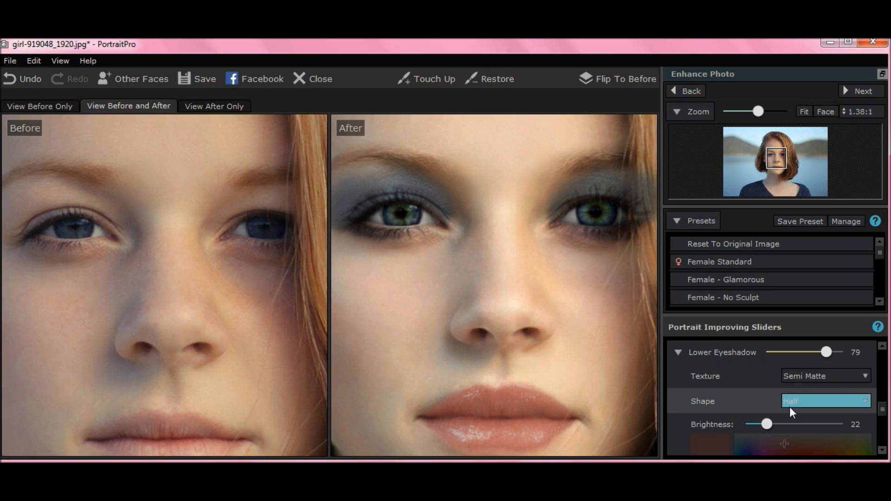
# Add Eyeliner at 53 and try Simple Liquid Line, then Thick Cat Eye, as its upper application
pyautogui.moveTo(883, 409); pyautogui.dragTo(888, 427)
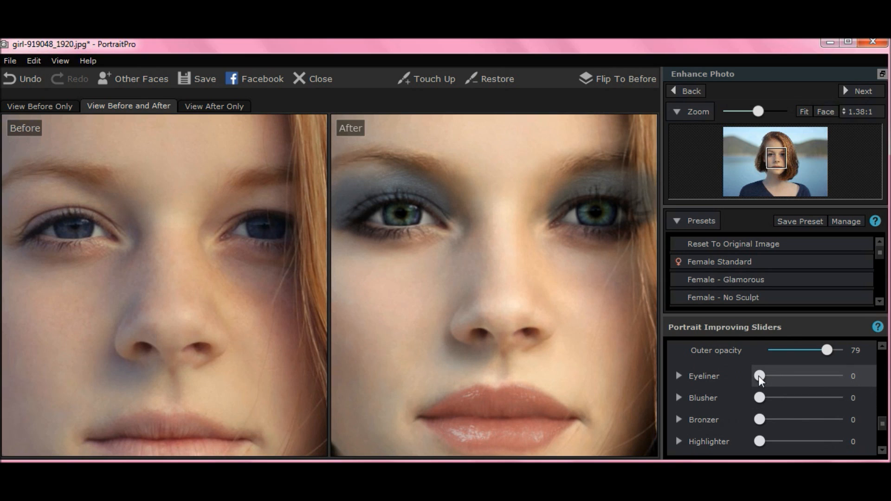
pyautogui.moveTo(759, 377); pyautogui.dragTo(806, 377)
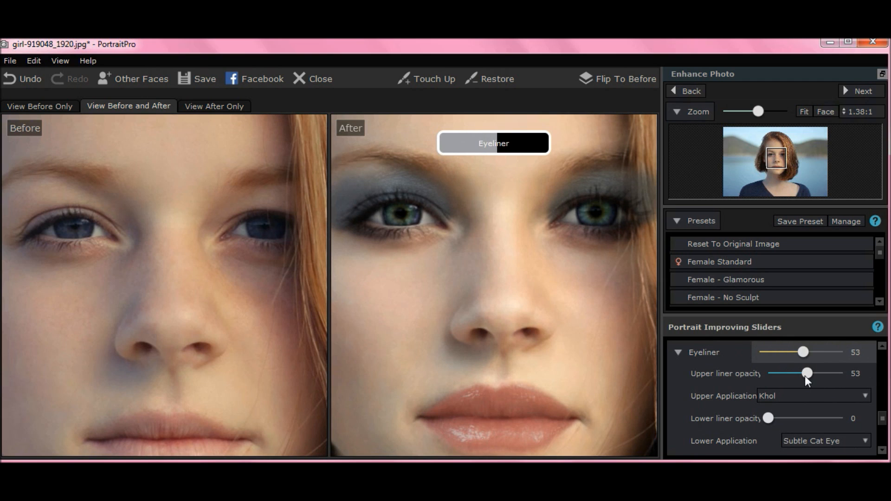
pyautogui.click(783, 395)
pyautogui.click(787, 426)
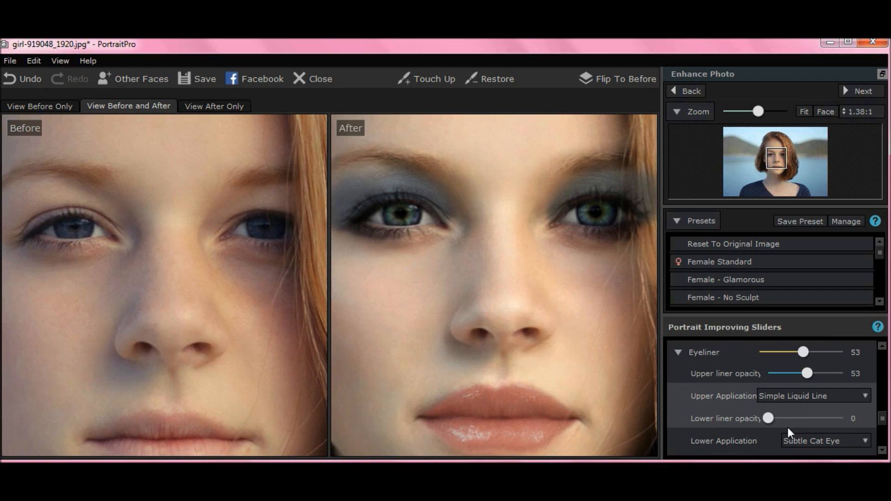
pyautogui.click(865, 397)
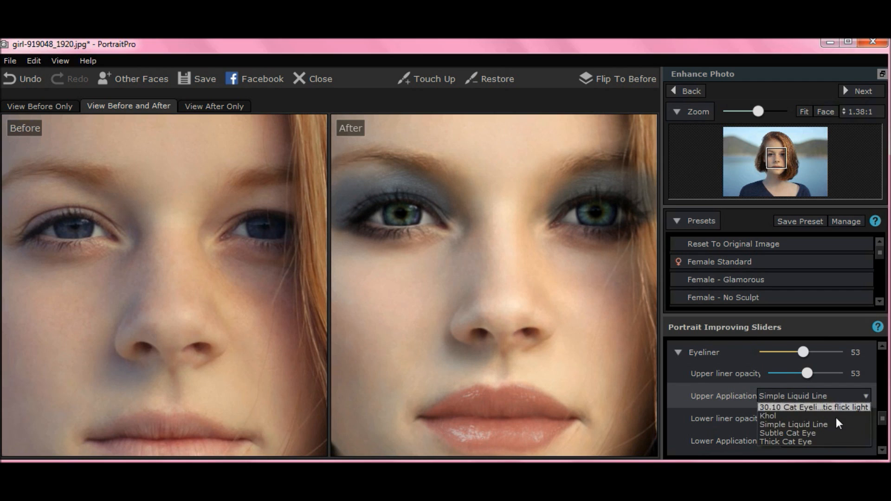
pyautogui.click(813, 441)
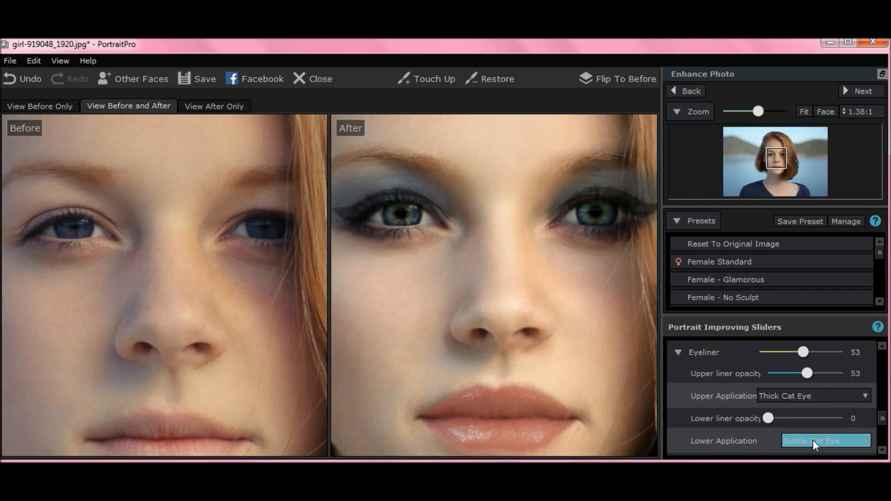
# Return the eyeliner's upper application to Khol and set the upper liner opacity to 64
pyautogui.click(860, 396)
pyautogui.click(801, 416)
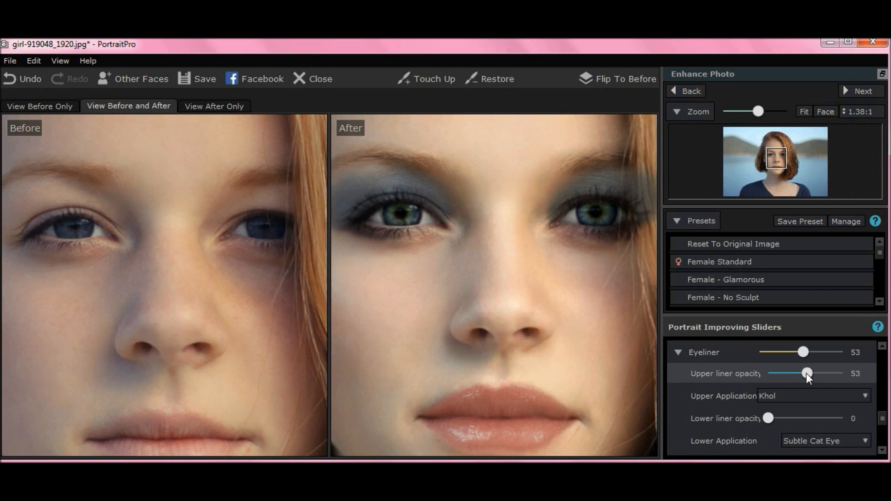
pyautogui.moveTo(806, 373)
pyautogui.mouseDown()
pyautogui.moveTo(840, 374)
pyautogui.moveTo(798, 377)
pyautogui.moveTo(816, 378)
pyautogui.mouseUp()
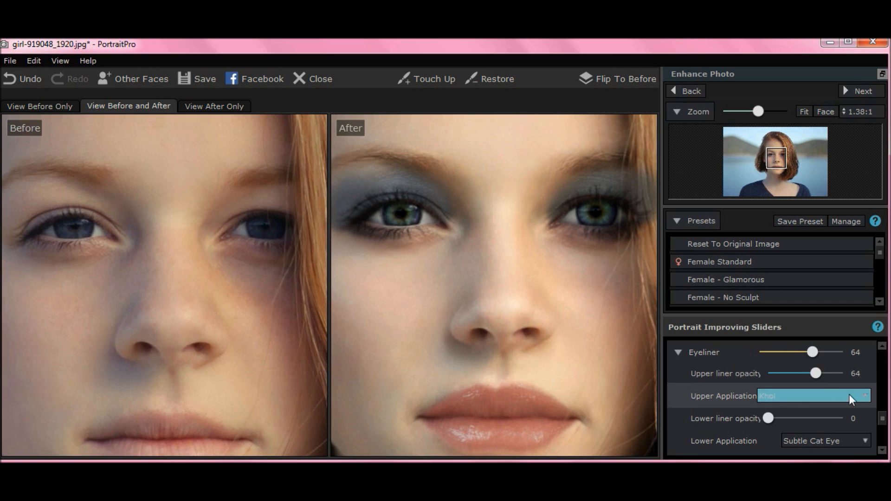
# Try the Bronzer at 34 and 100 on the face, then reset it to 0
pyautogui.moveTo(883, 419); pyautogui.dragTo(886, 430)
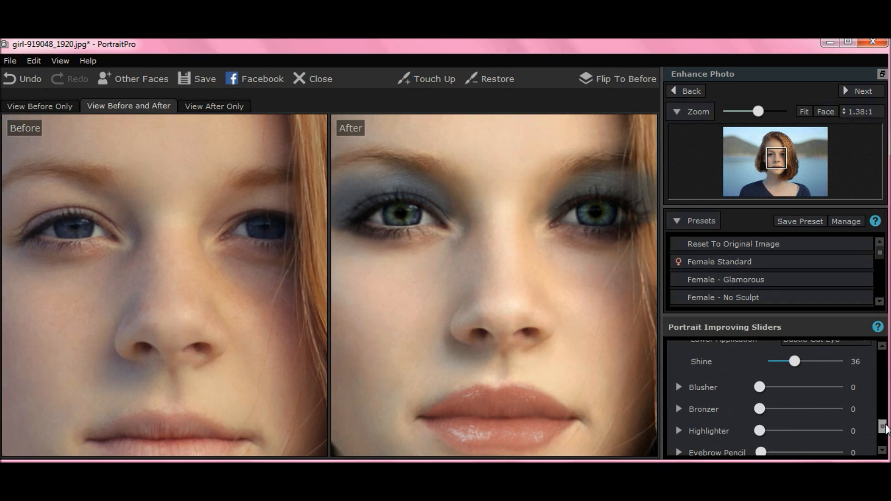
pyautogui.moveTo(765, 406); pyautogui.dragTo(788, 410)
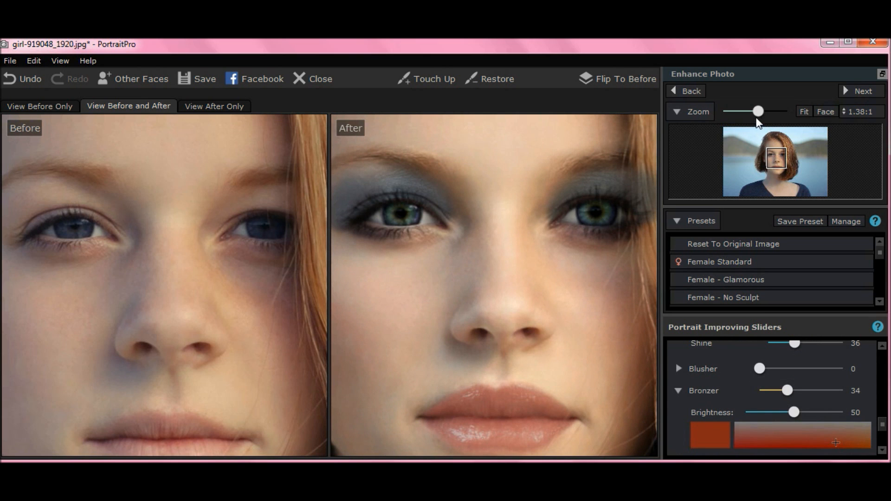
pyautogui.moveTo(759, 114); pyautogui.dragTo(752, 132)
pyautogui.click(805, 113)
pyautogui.click(825, 112)
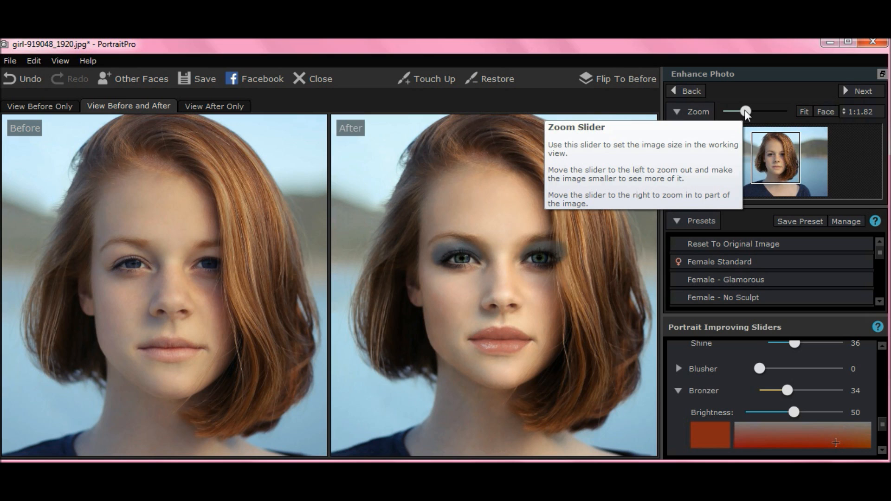
pyautogui.moveTo(746, 113); pyautogui.dragTo(753, 112)
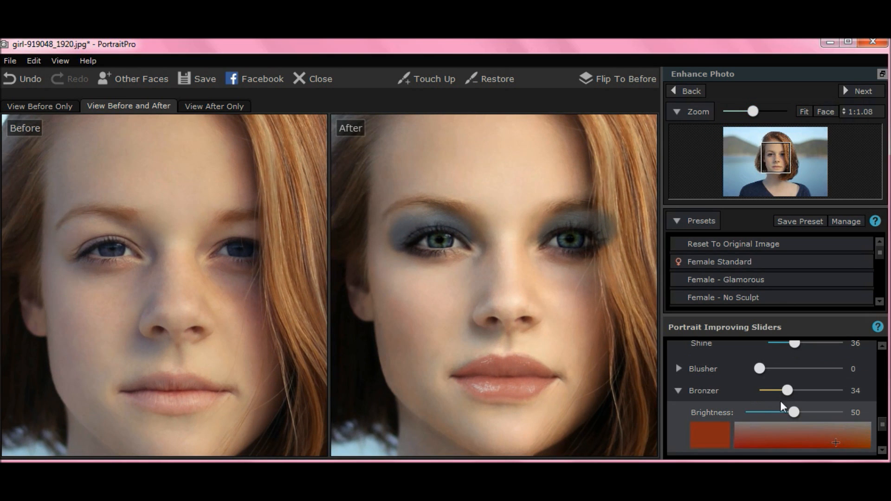
pyautogui.moveTo(788, 392); pyautogui.dragTo(739, 390)
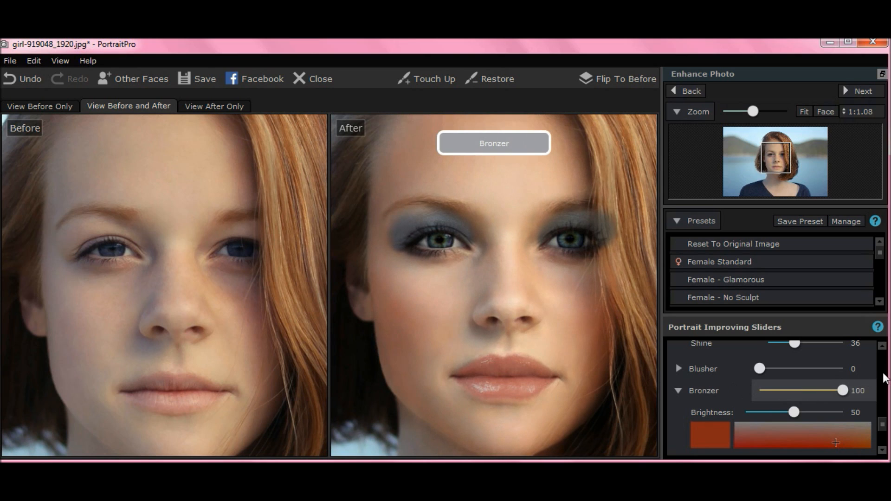
# Apply a light amount of Bronzer, then try the Blusher at 100 and settle it at 30
pyautogui.click(725, 374)
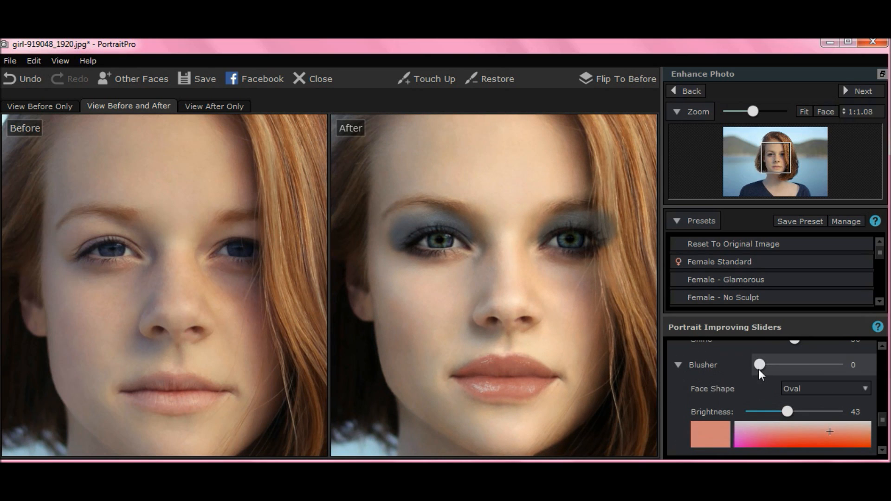
pyautogui.click(681, 365)
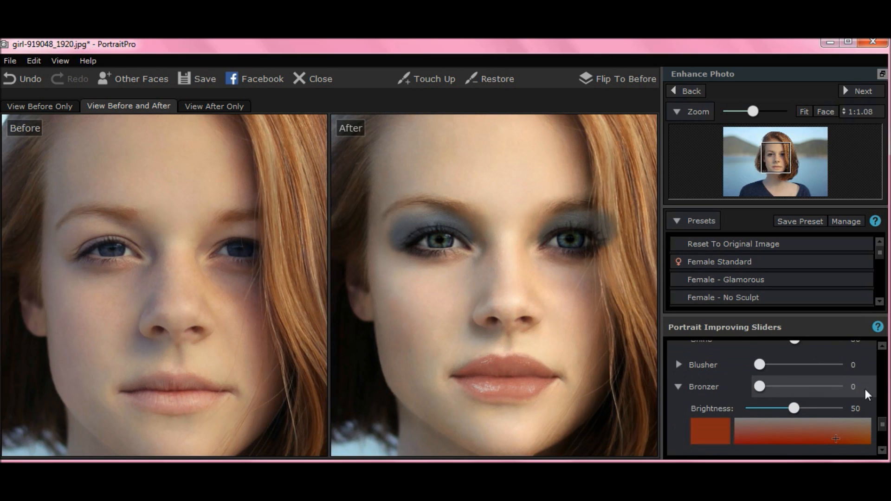
pyautogui.moveTo(759, 387); pyautogui.dragTo(774, 392)
pyautogui.moveTo(759, 365); pyautogui.dragTo(886, 367)
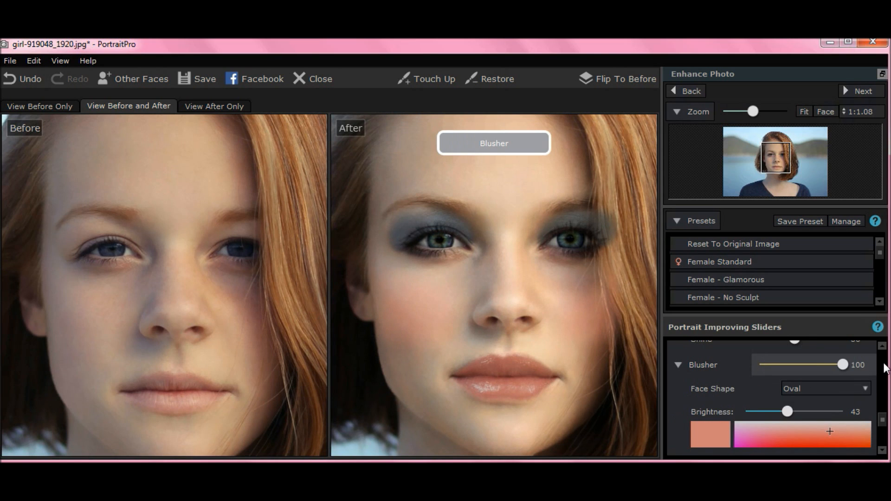
pyautogui.moveTo(848, 369); pyautogui.dragTo(786, 375)
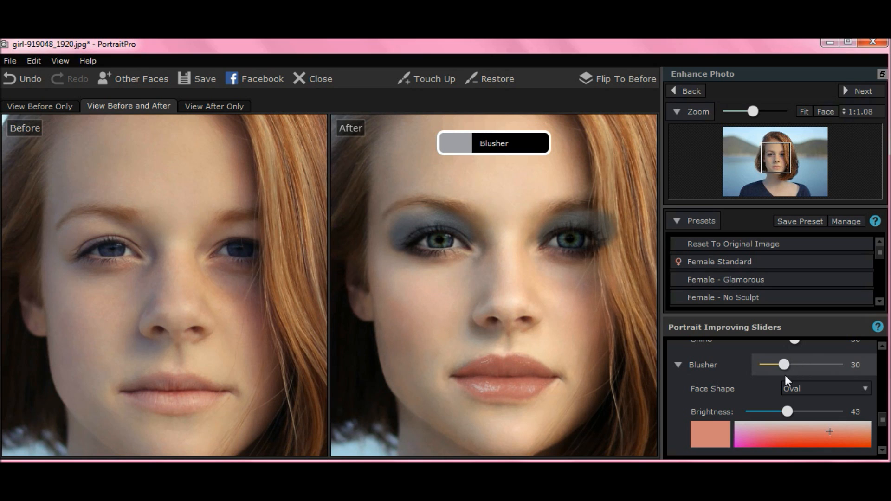
# Set the Eyebrow Pencil to 100 and shift its colour from reddish brown to a muted dark plum
pyautogui.moveTo(885, 416); pyautogui.dragTo(884, 430)
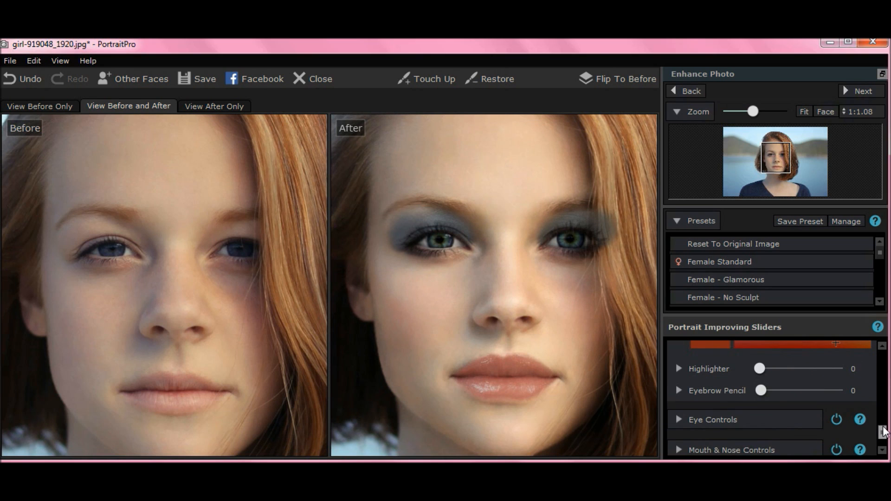
pyautogui.moveTo(764, 390)
pyautogui.mouseDown()
pyautogui.moveTo(817, 388)
pyautogui.moveTo(734, 383)
pyautogui.mouseUp()
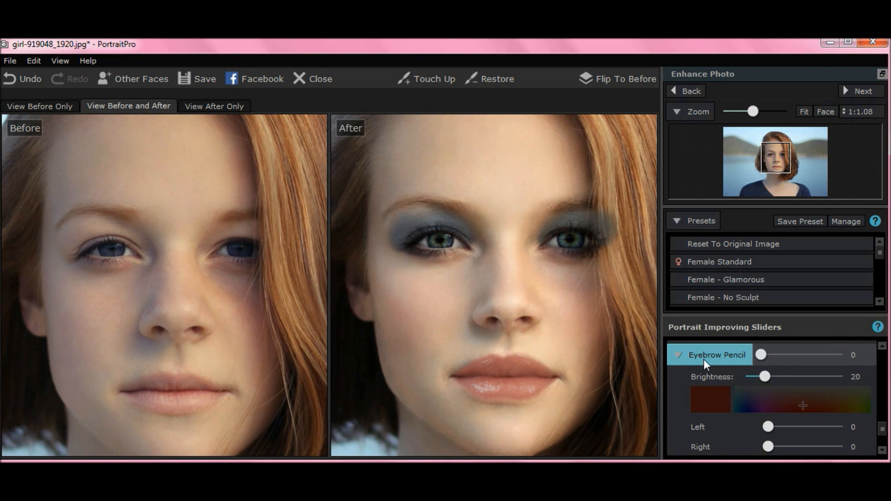
pyautogui.moveTo(760, 356); pyautogui.dragTo(862, 355)
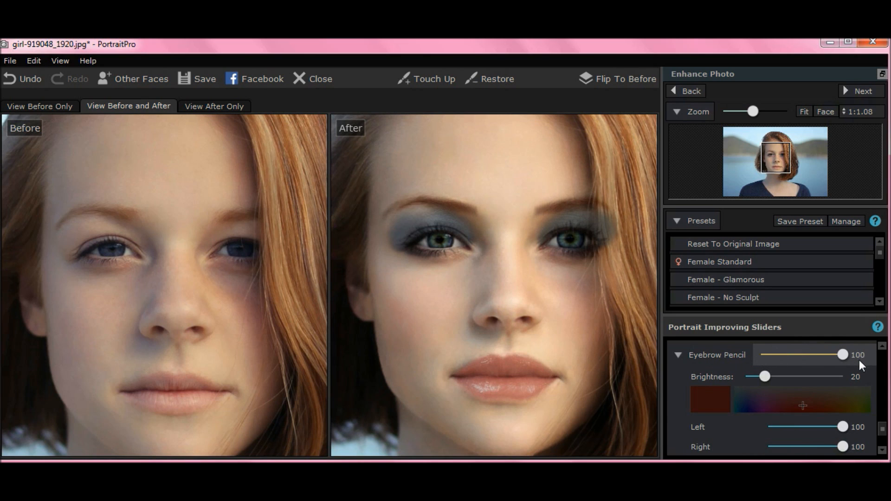
pyautogui.moveTo(803, 406); pyautogui.dragTo(768, 389)
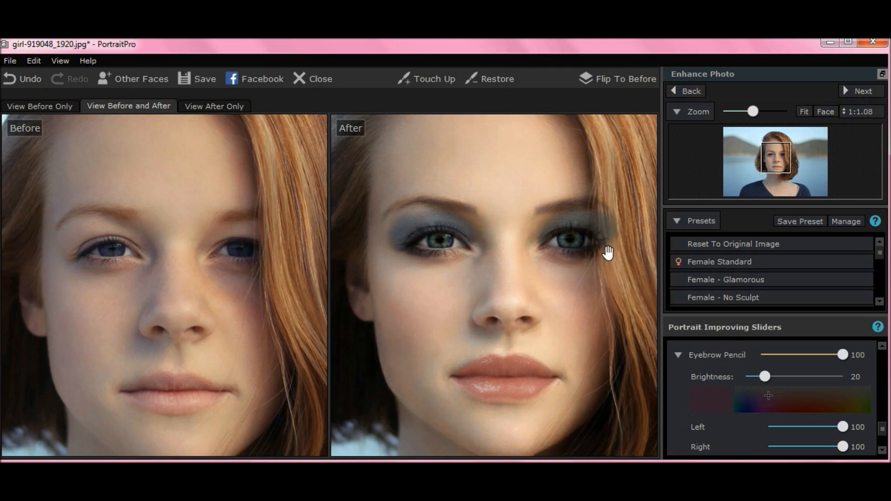
# Raise the Upper Eyeshadow to 93 and try the Blended shape
pyautogui.moveTo(883, 429); pyautogui.dragTo(885, 382)
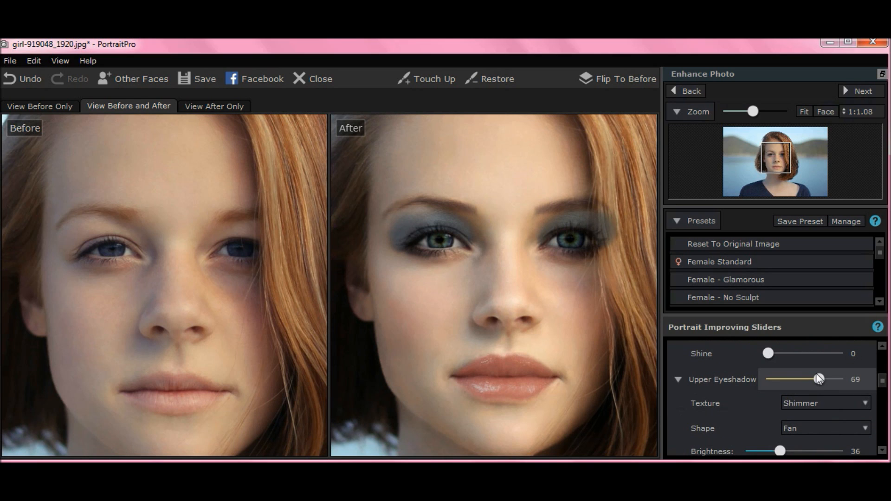
pyautogui.moveTo(818, 379); pyautogui.dragTo(843, 379)
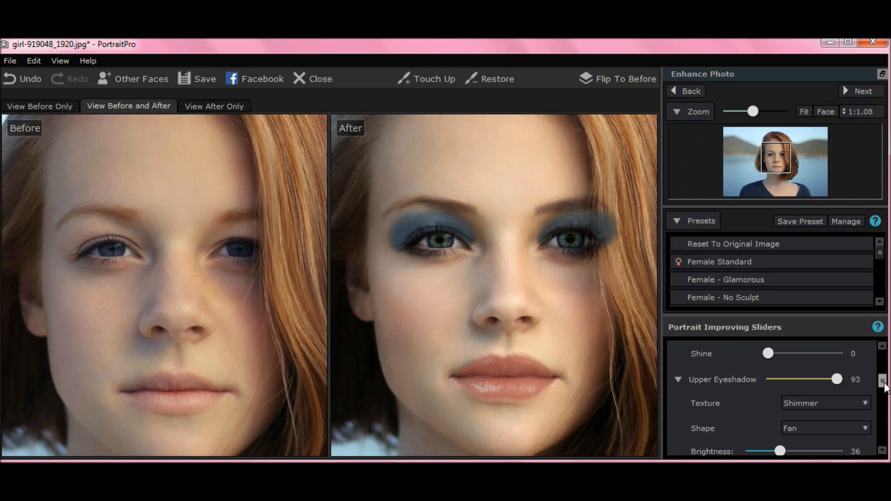
pyautogui.moveTo(883, 381); pyautogui.dragTo(886, 388)
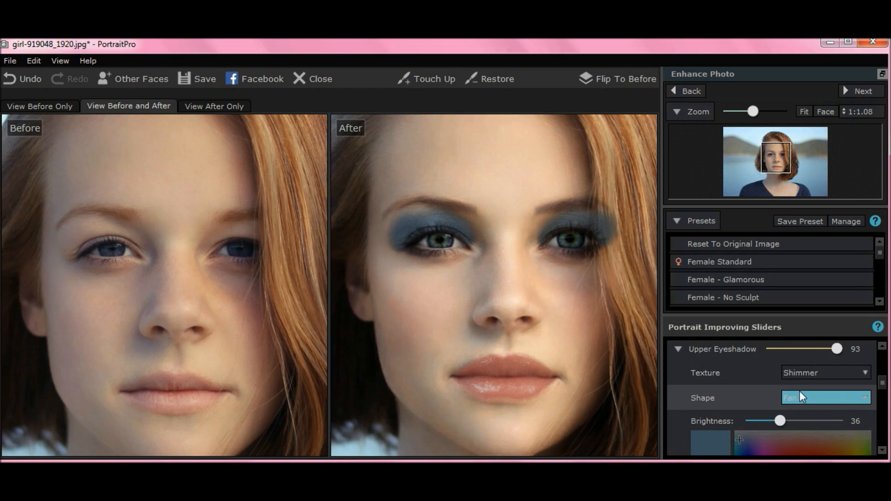
pyautogui.click(866, 398)
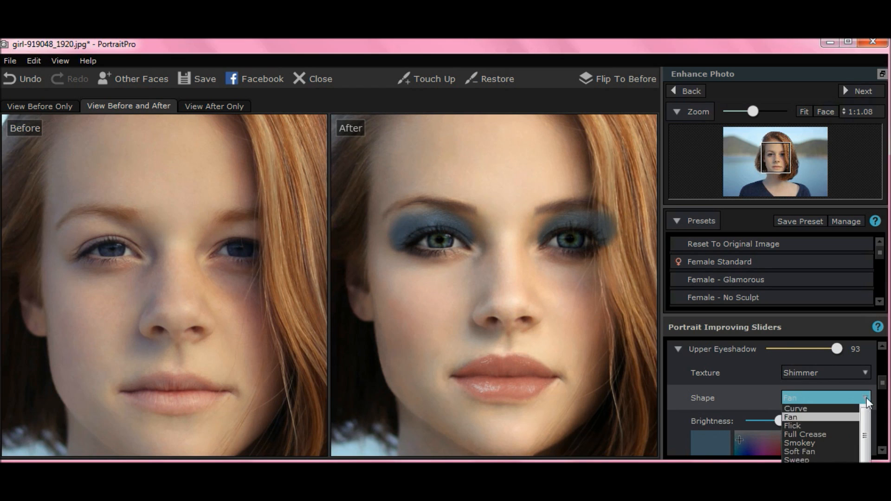
pyautogui.click(835, 409)
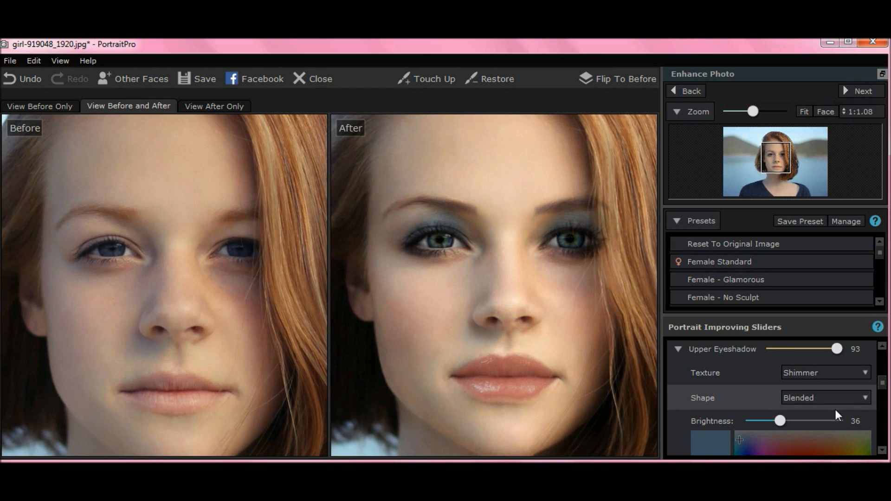
# Compare the Soft Fan and Thin shapes for the upper eyeshadow and settle on Soft Fan
pyautogui.click(862, 400)
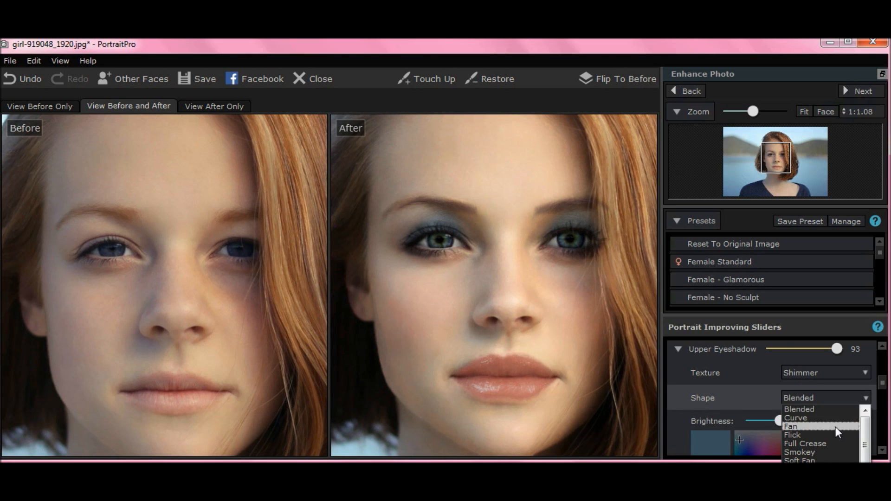
pyautogui.click(799, 461)
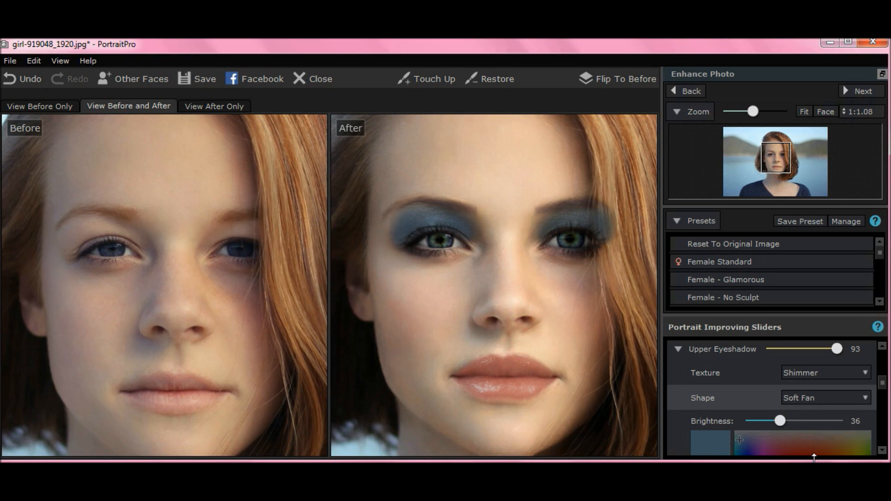
pyautogui.click(866, 397)
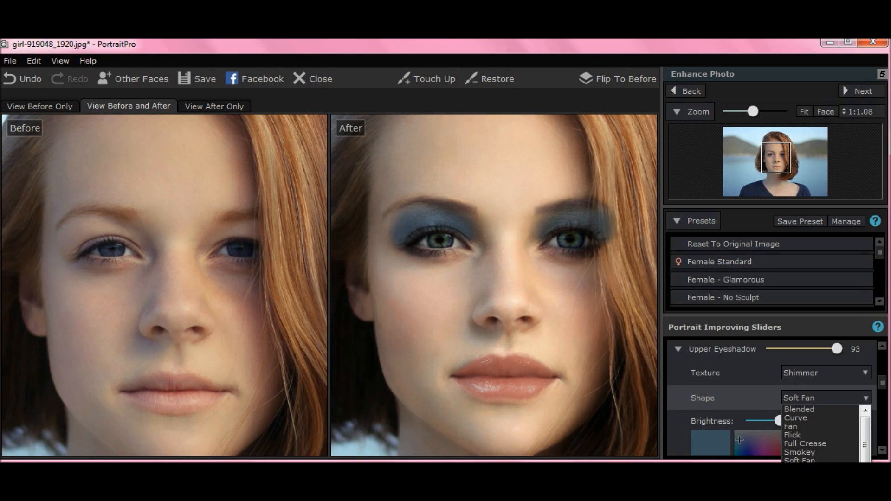
pyautogui.click(794, 470)
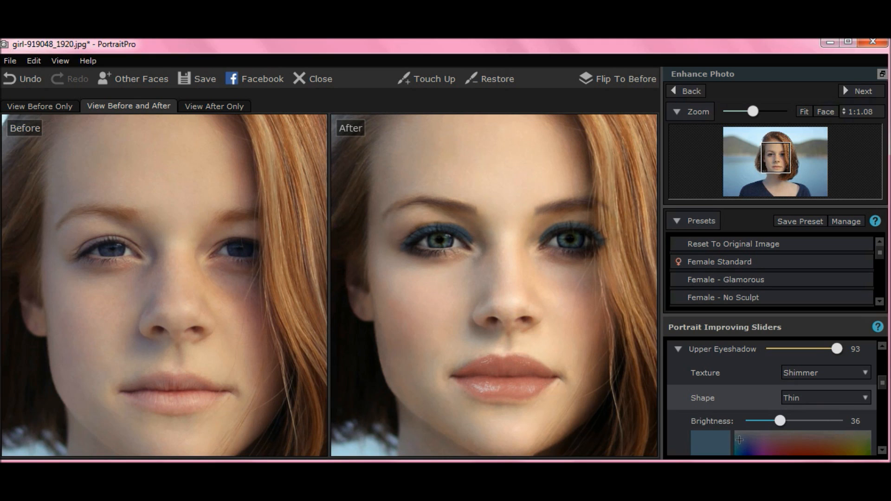
pyautogui.click(864, 398)
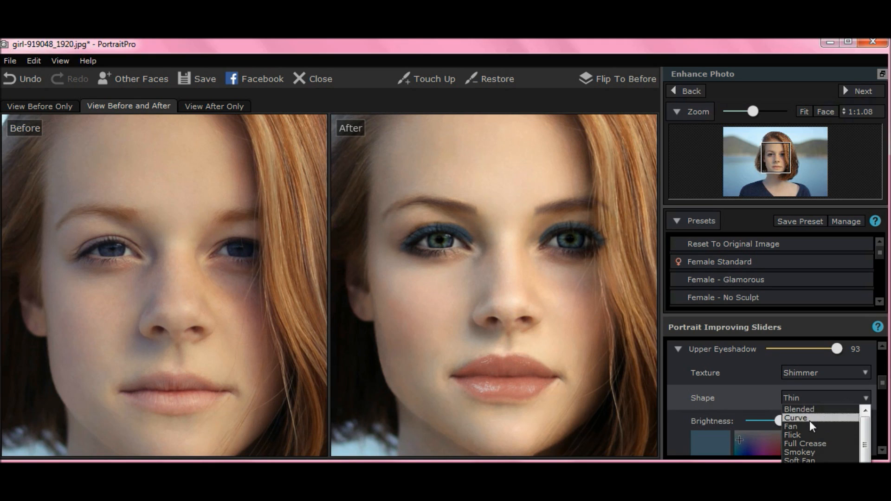
pyautogui.click(803, 461)
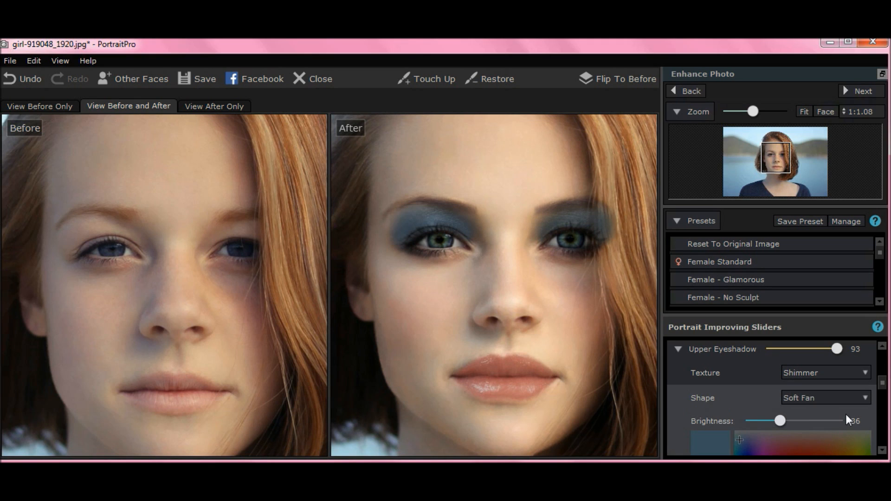
# Set the upper eyeshadow's Brightness to 31 and its overall strength to 50
pyautogui.moveTo(783, 420)
pyautogui.mouseDown()
pyautogui.moveTo(767, 419)
pyautogui.moveTo(798, 419)
pyautogui.moveTo(760, 419)
pyautogui.moveTo(777, 418)
pyautogui.mouseUp()
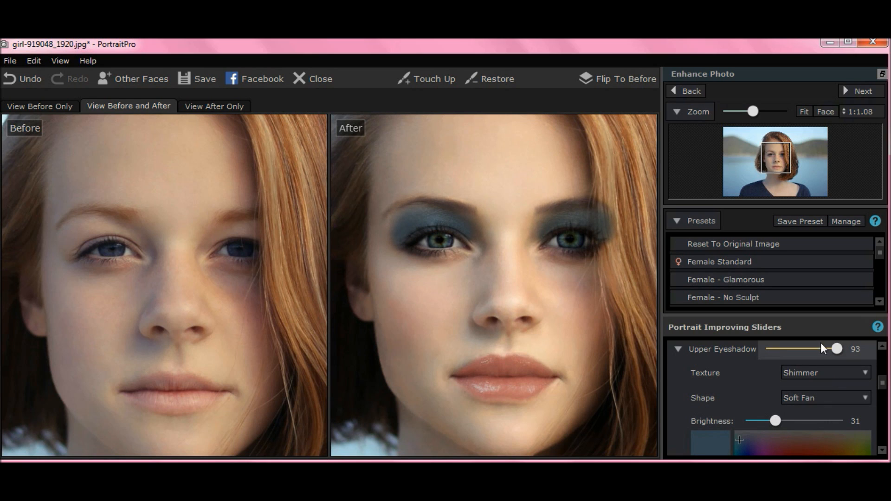
pyautogui.moveTo(841, 352); pyautogui.dragTo(806, 358)
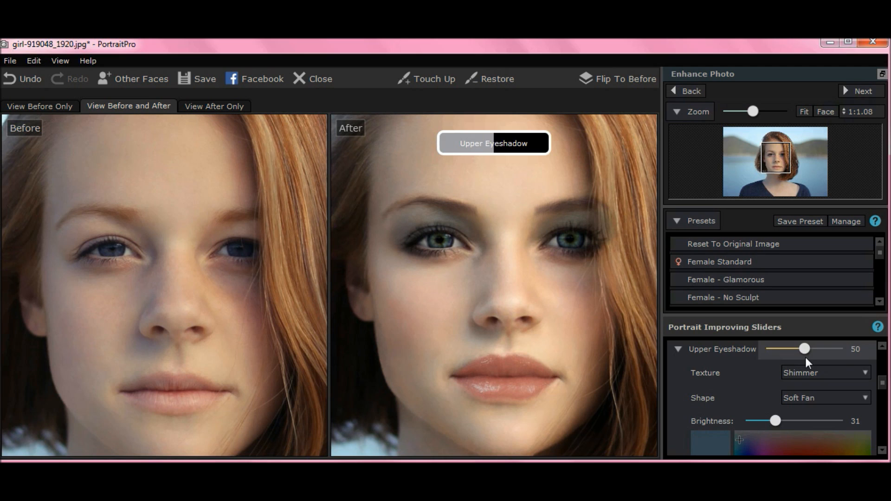
# Try the Matte texture on the upper eyeshadow, then return it to Shimmer
pyautogui.click(862, 371)
pyautogui.click(807, 385)
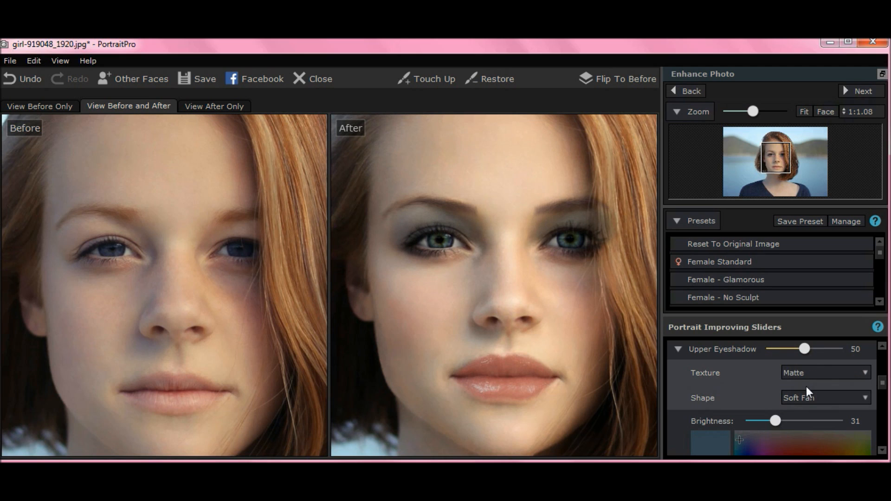
pyautogui.click(867, 374)
pyautogui.click(828, 401)
# Lower the upper eyeshadow's Outer opacity to 7 and set its Brightness to 40
pyautogui.scroll(1, 883, 384)
pyautogui.scroll(-8, 883, 388)
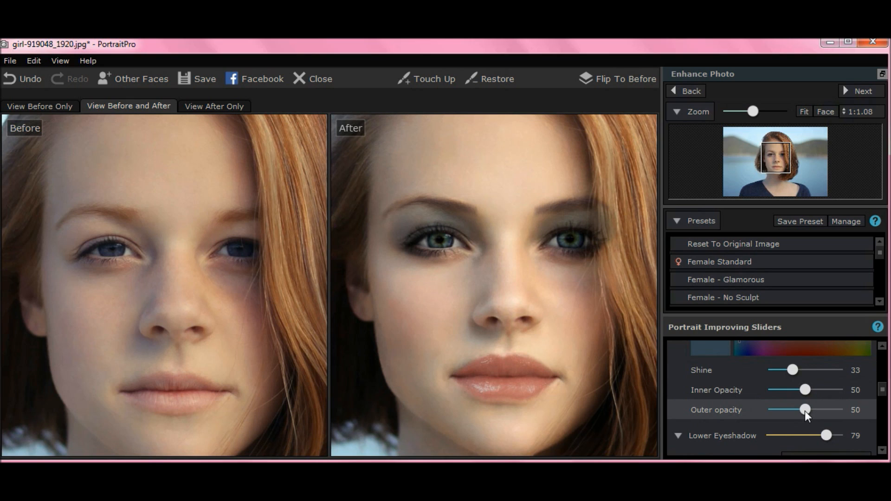
pyautogui.moveTo(805, 411); pyautogui.dragTo(773, 411)
pyautogui.scroll(2, 884, 394)
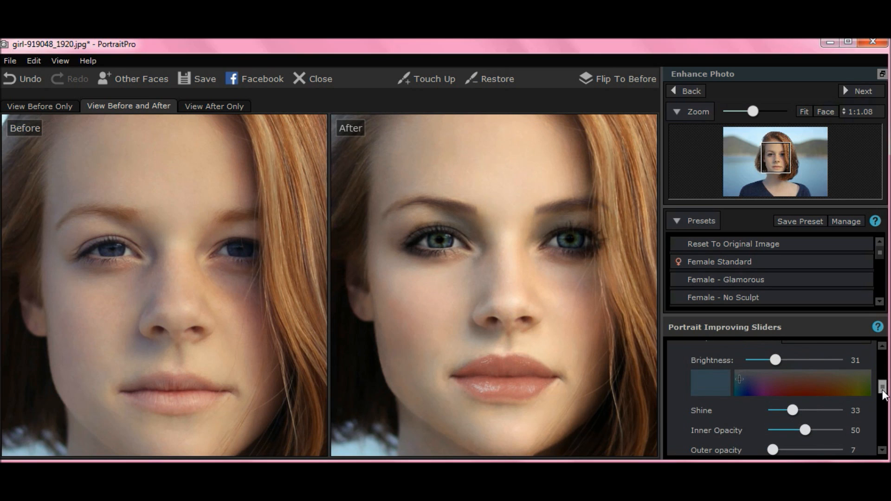
pyautogui.moveTo(777, 358); pyautogui.dragTo(785, 358)
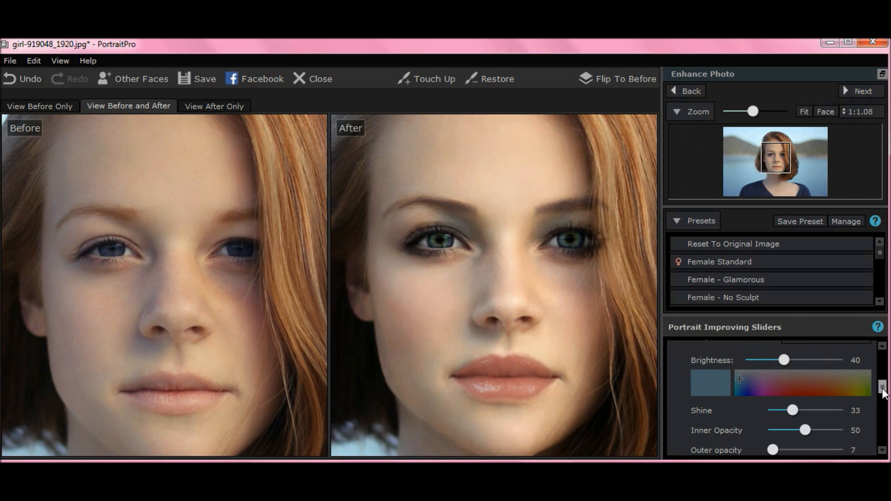
# Set the Upper Eyeshadow's overall strength to 39
pyautogui.scroll(2, 883, 392)
pyautogui.scroll(4, 883, 392)
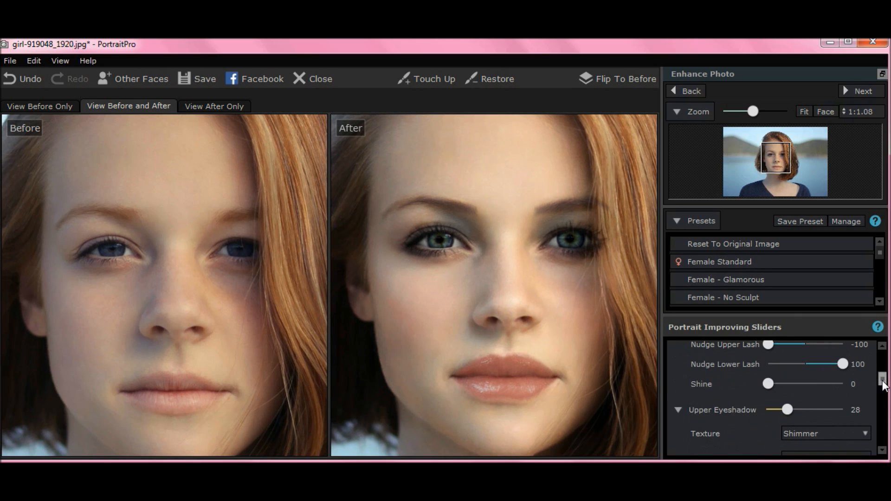
pyautogui.moveTo(787, 408)
pyautogui.mouseDown()
pyautogui.moveTo(808, 406)
pyautogui.moveTo(798, 408)
pyautogui.mouseUp()
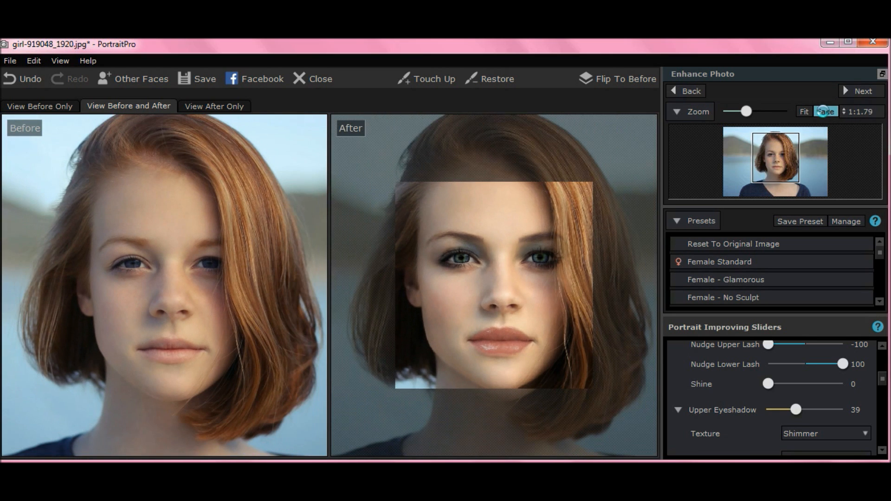
# Compare the before and after portraits at whole-image, face and close-up zoom
pyautogui.click(806, 112)
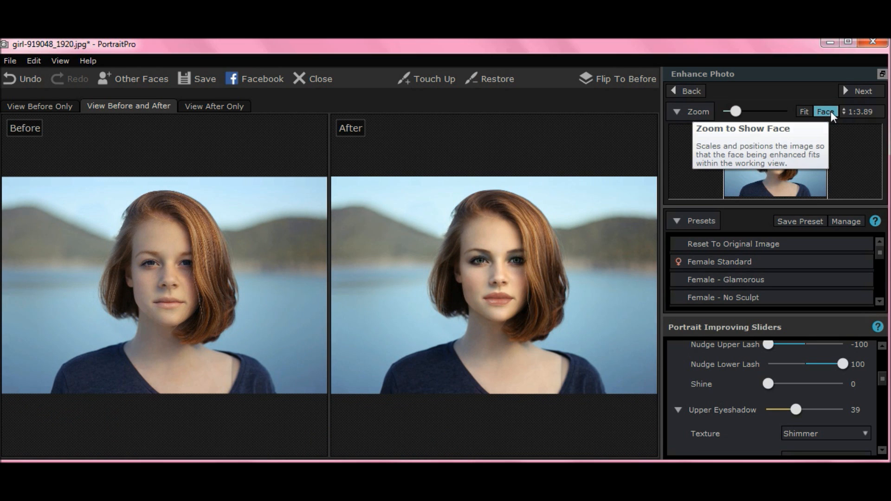
pyautogui.click(830, 112)
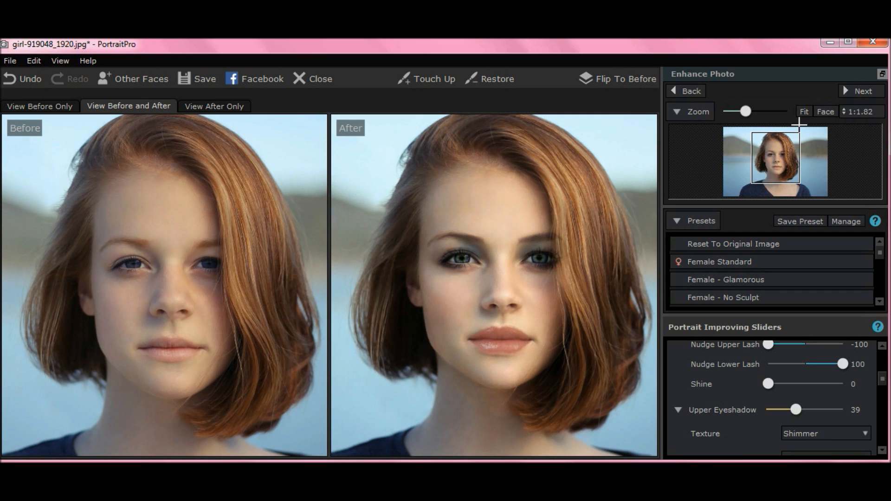
pyautogui.moveTo(748, 110); pyautogui.dragTo(756, 110)
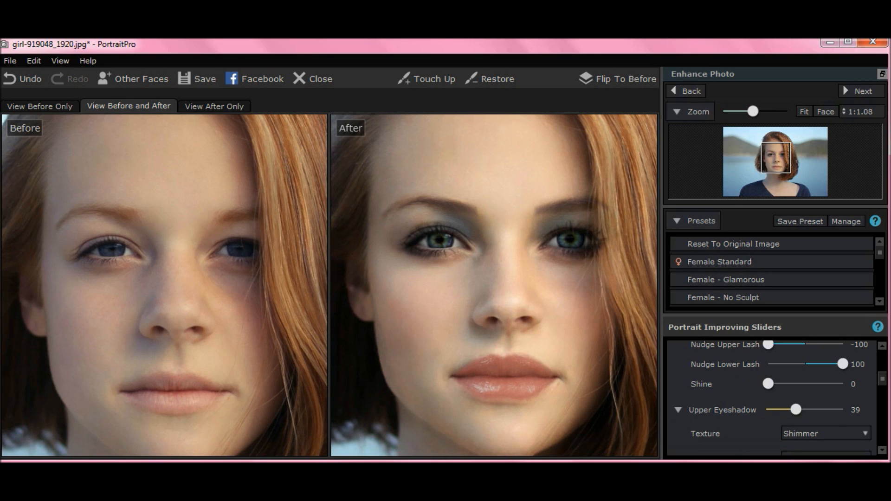
pyautogui.rightClick(654, 474)
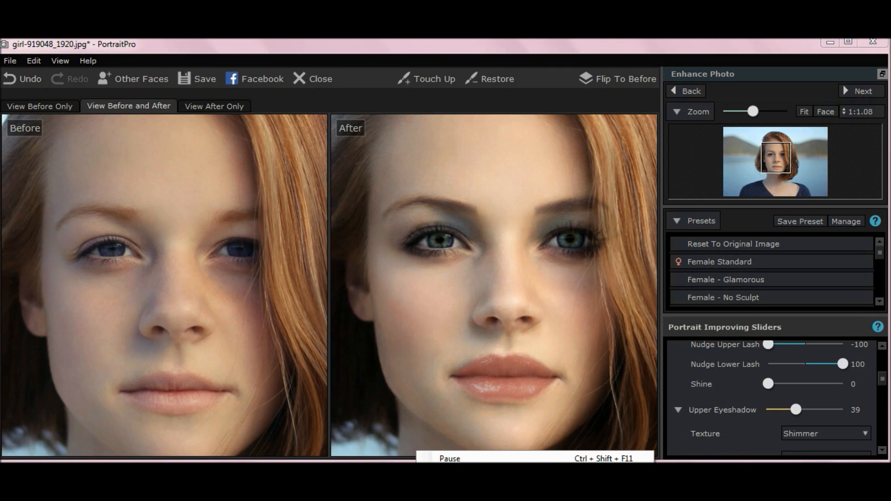